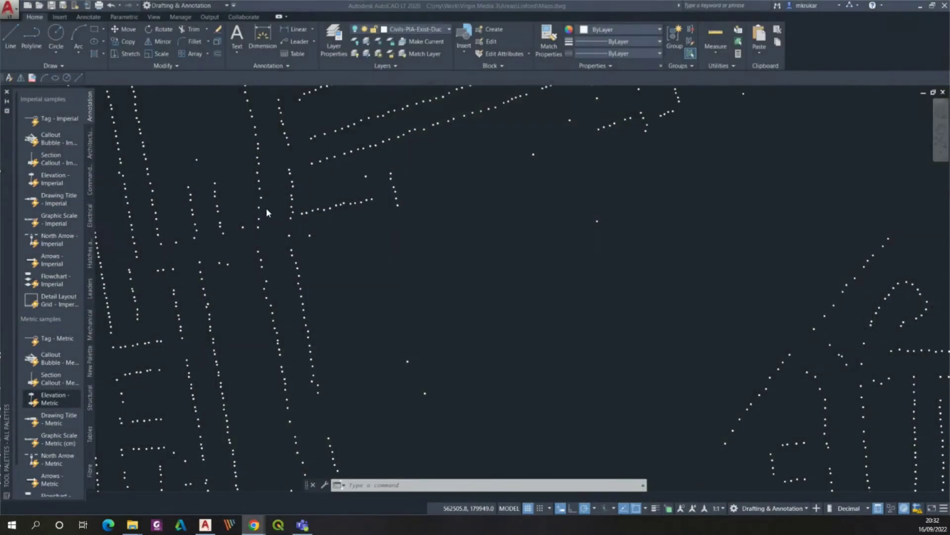
# - Select a SeedData-Prop block on the Maps.dwg map, review its address attributes, then close them
pyautogui.scroll(-2, 266, 211)
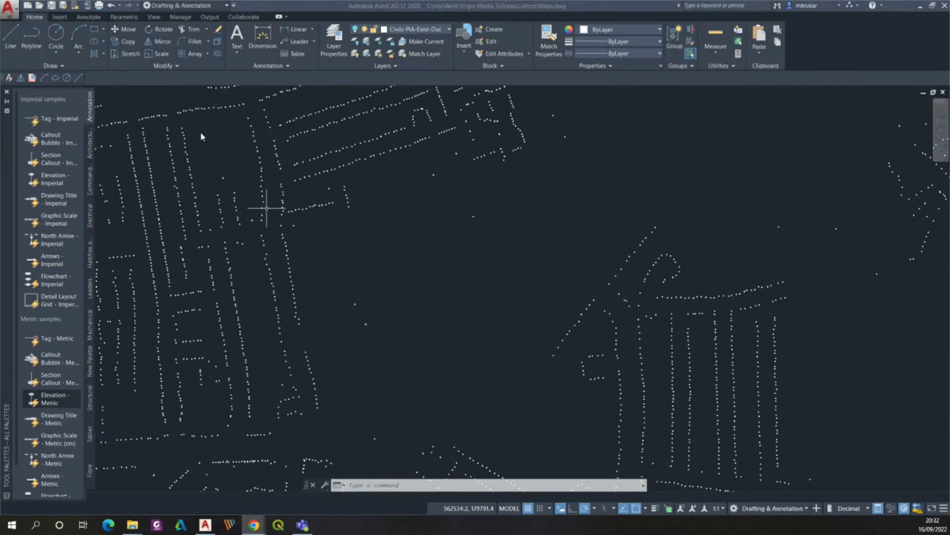
pyautogui.scroll(2, 198, 132)
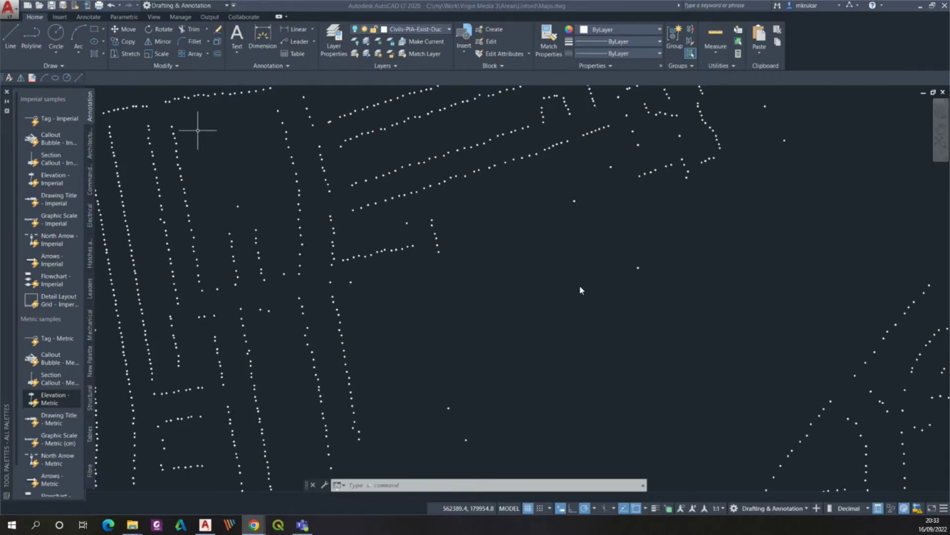
pyautogui.click(407, 226)
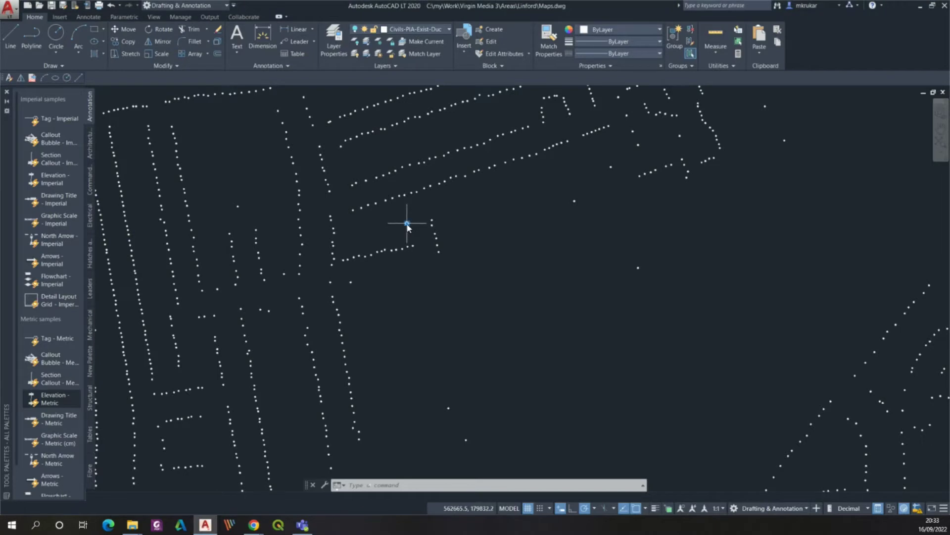
pyautogui.click(407, 224)
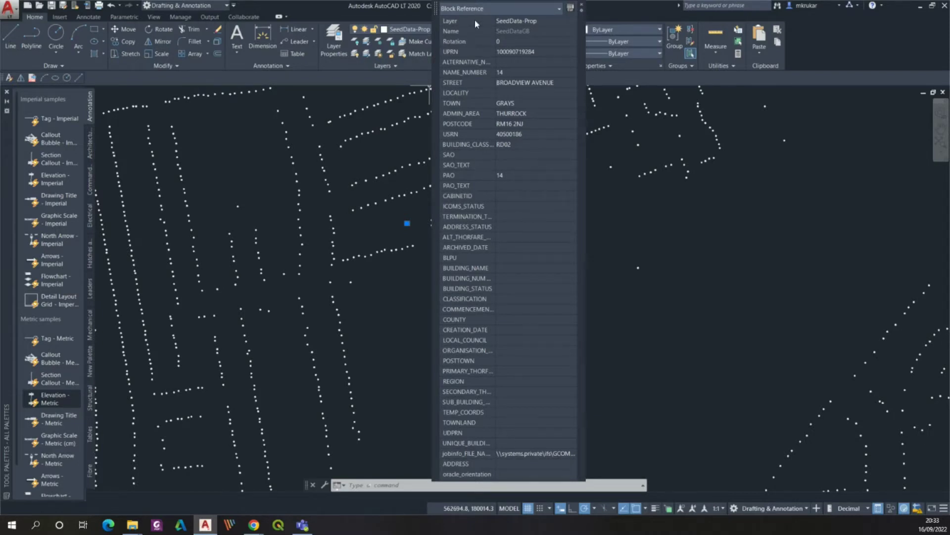
pyautogui.click(582, 7)
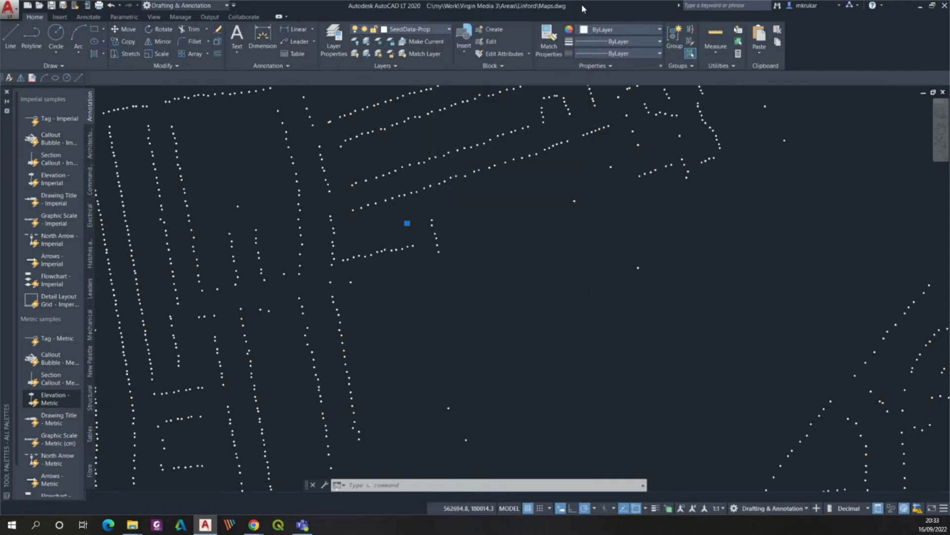
pyautogui.click(506, 54)
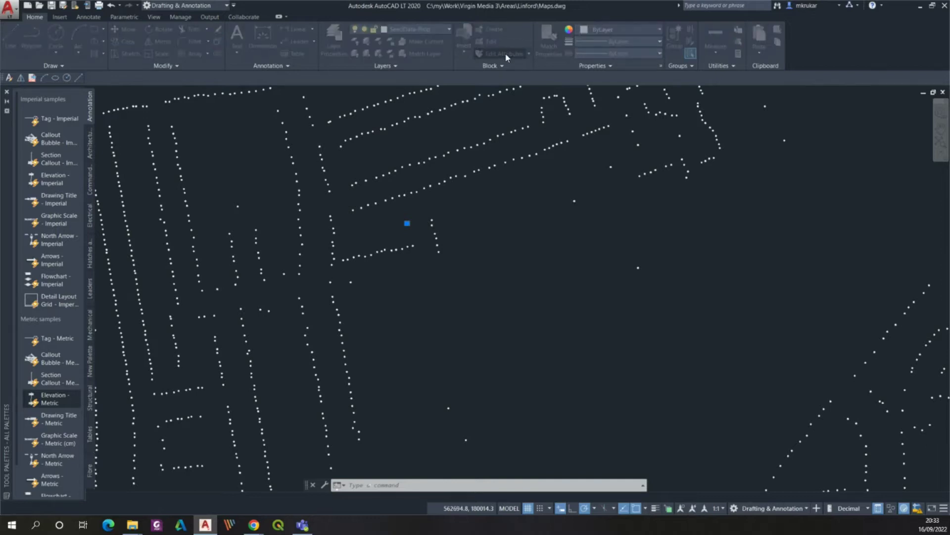
pyautogui.moveTo(456, 193); pyautogui.dragTo(506, 121)
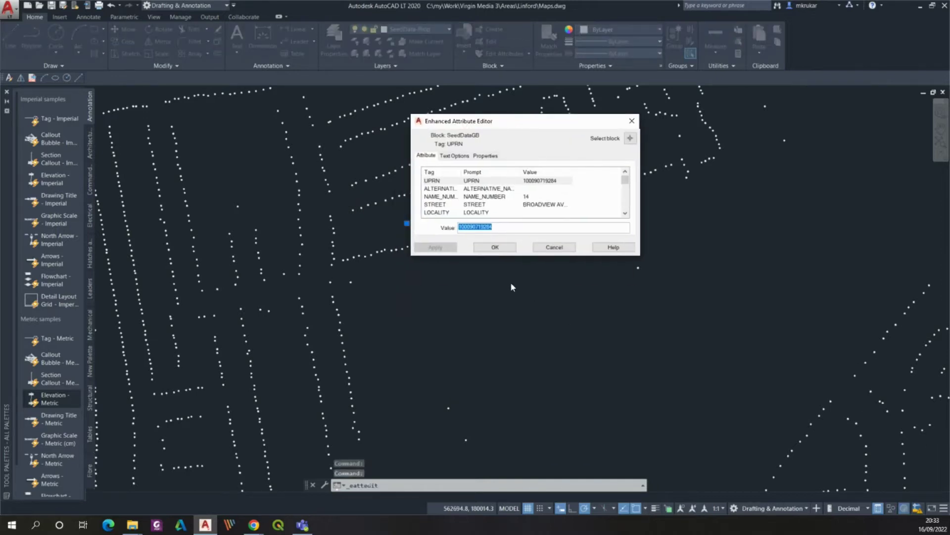
pyautogui.moveTo(526, 255); pyautogui.dragTo(526, 332)
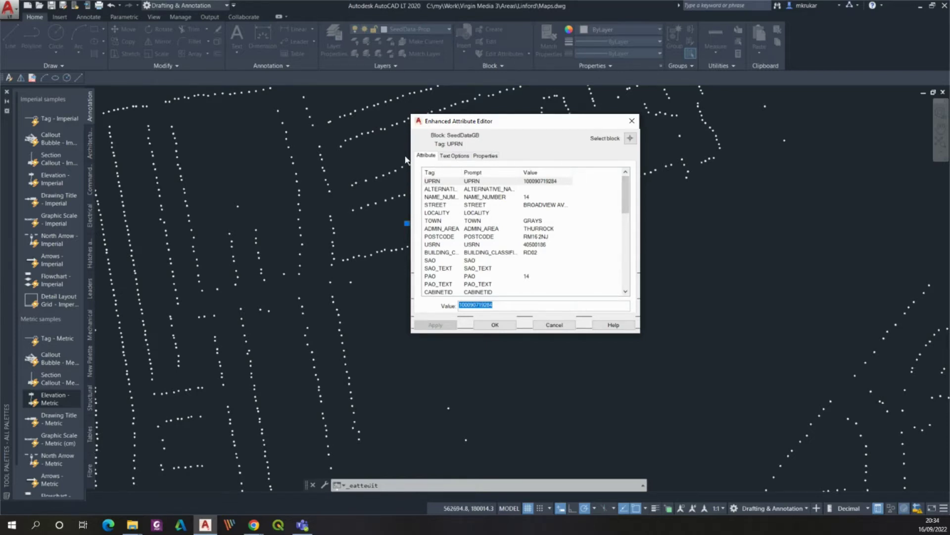
pyautogui.moveTo(461, 172); pyautogui.dragTo(473, 173)
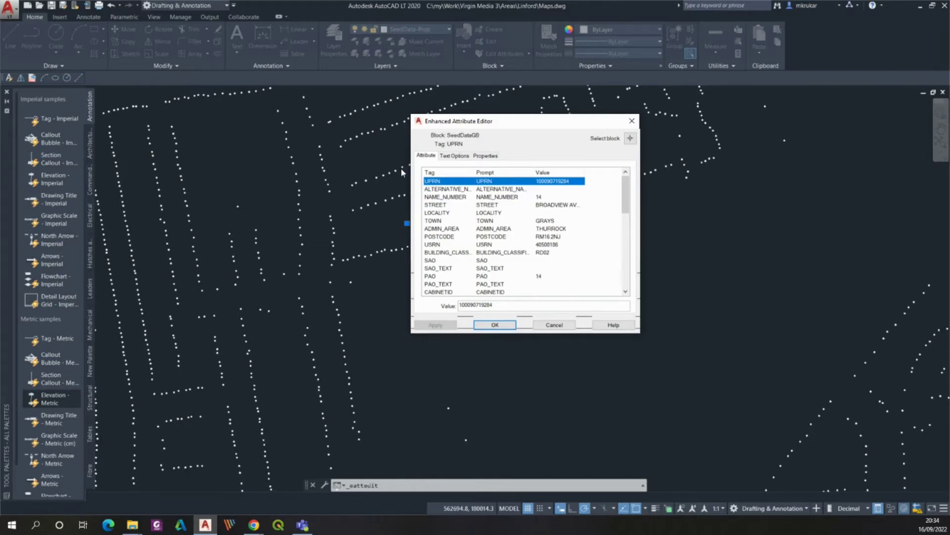
pyautogui.click(632, 121)
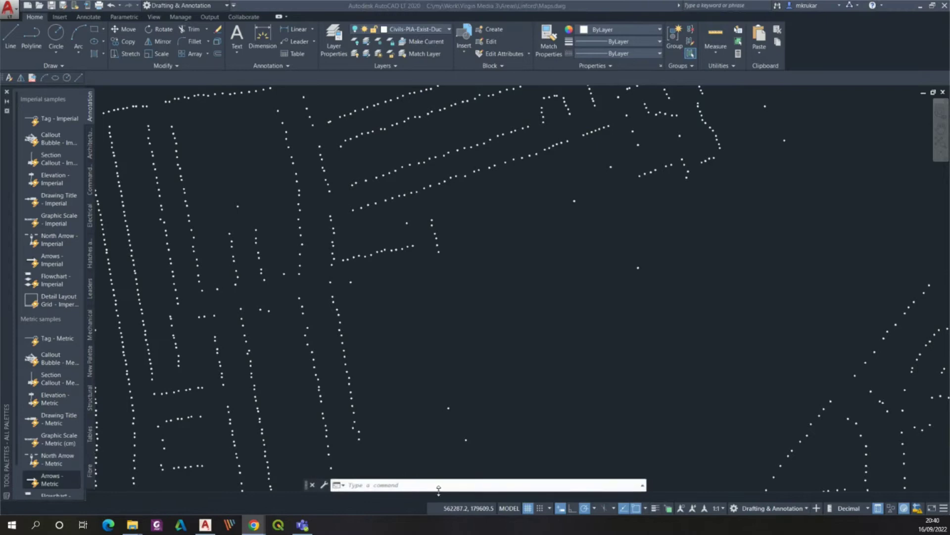
# - Run the ATTEXT command to bring up the Attribute Extraction dialog
pyautogui.click(433, 486)
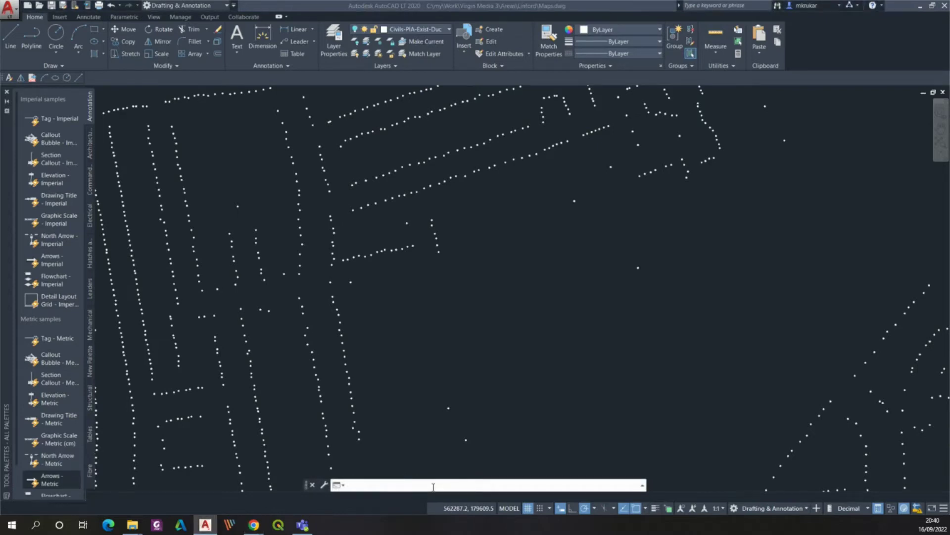
pyautogui.write('ATTEXT')
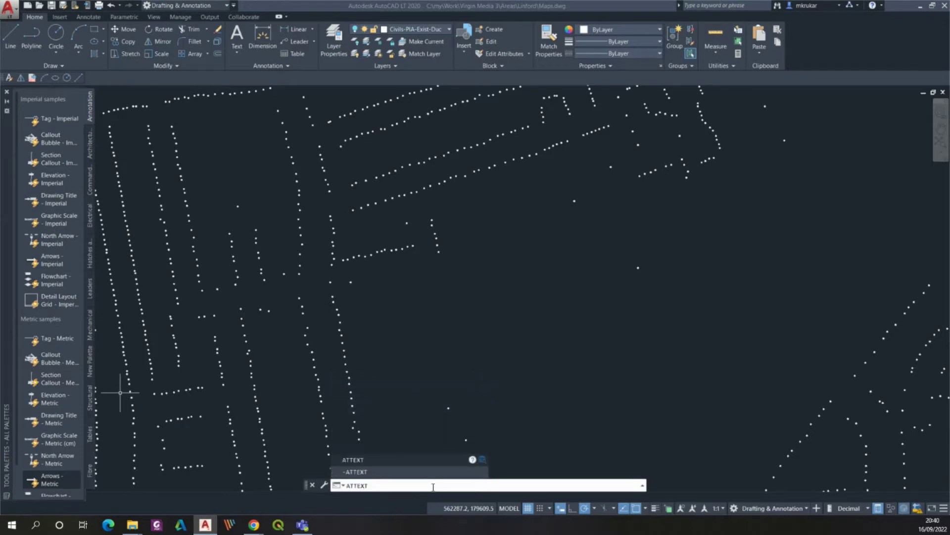
pyautogui.press('Return')
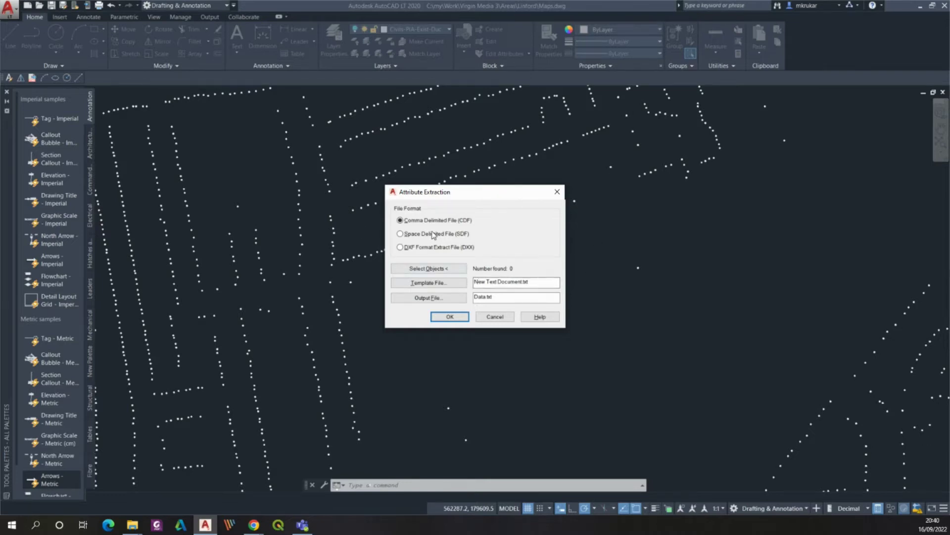
pyautogui.moveTo(543, 255)
# - Window-select the 171 map blocks to include in the attribute extraction
pyautogui.click(425, 271)
pyautogui.click(213, 97)
pyautogui.click(503, 320)
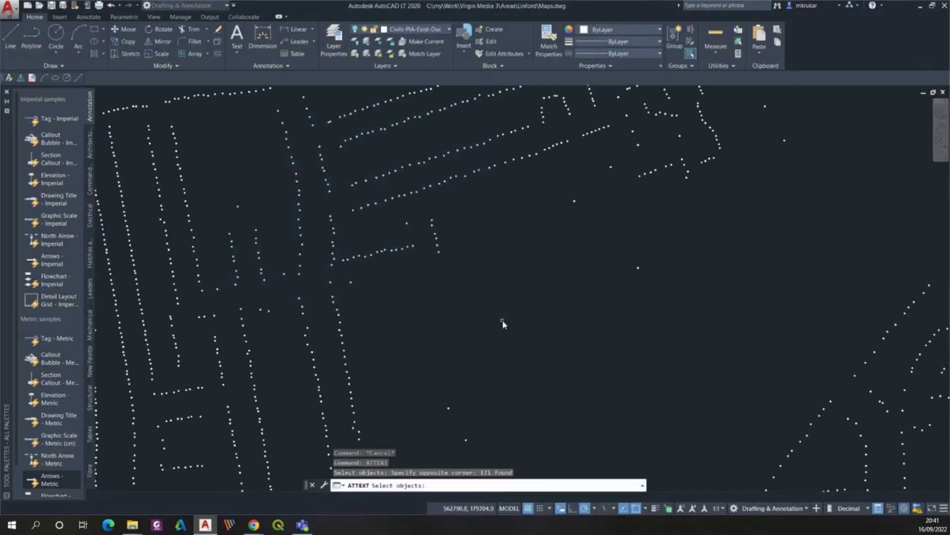
pyautogui.press('Return')
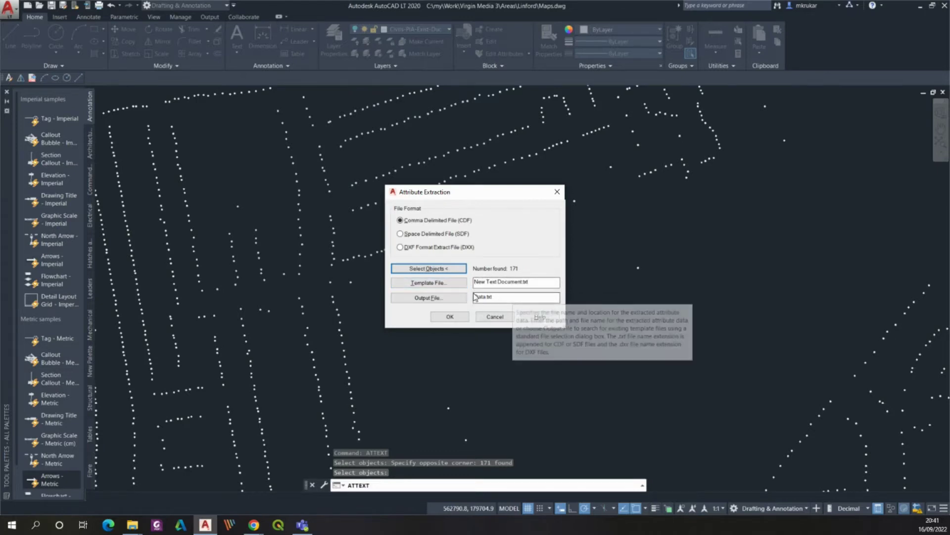
# - Clear the template file name, attempt the extraction, and dismiss the missing-template warning
pyautogui.click(428, 283)
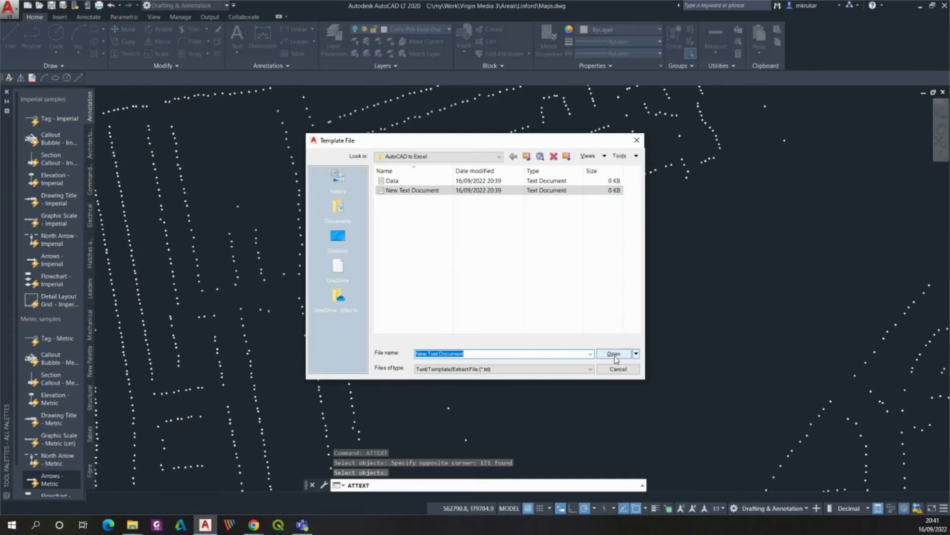
pyautogui.press('BackSpace')
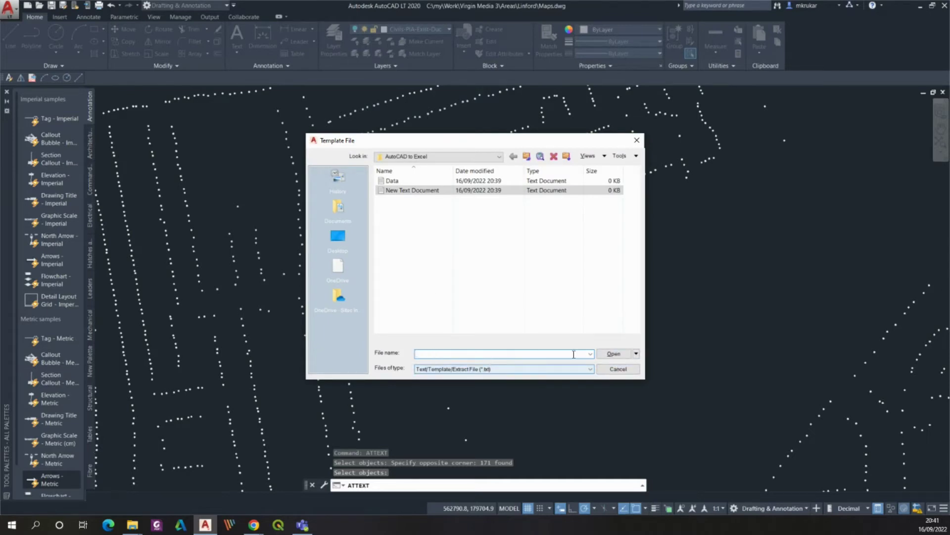
pyautogui.click(609, 372)
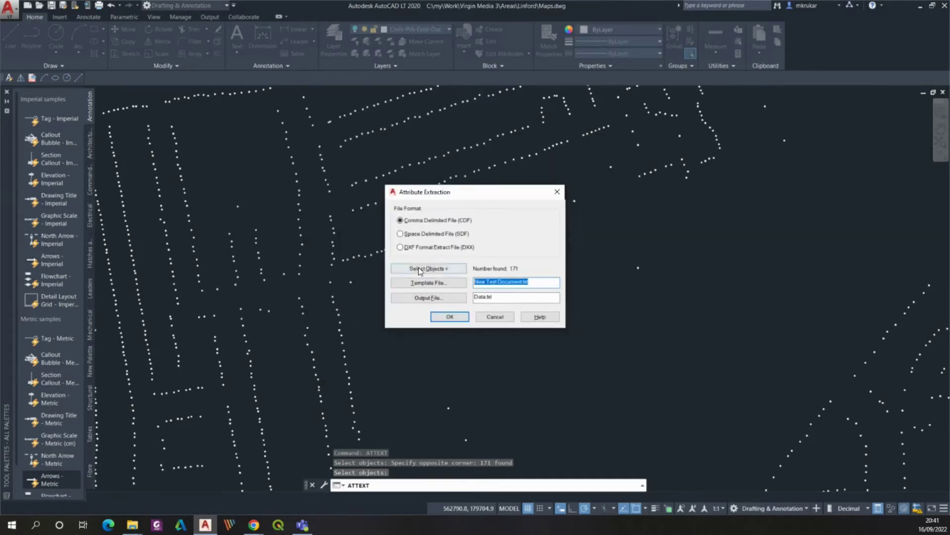
pyautogui.click(450, 316)
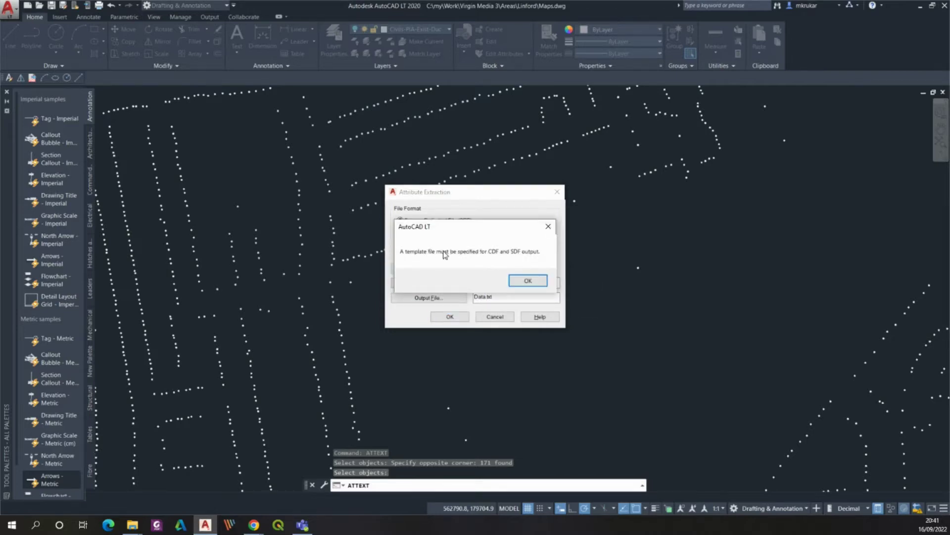
pyautogui.click(548, 226)
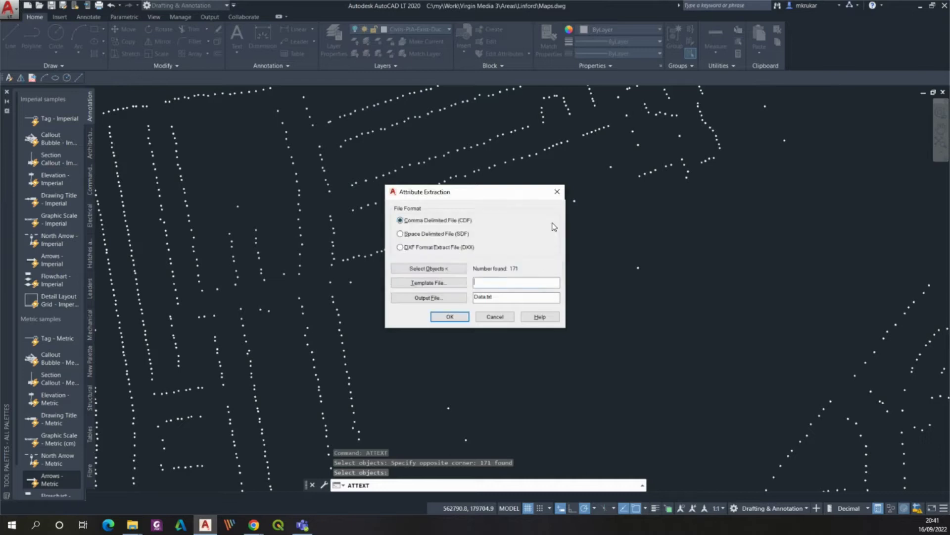
pyautogui.click(480, 284)
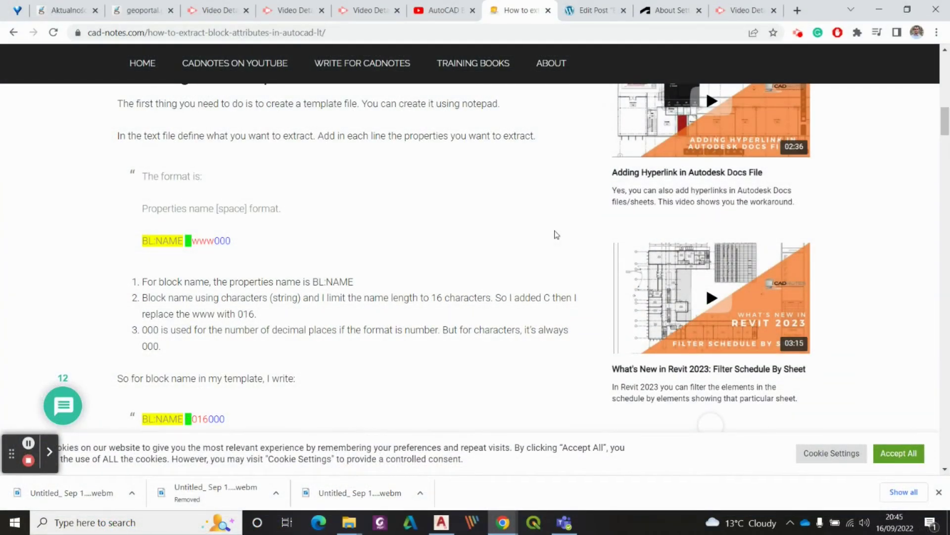
# - Read through the cad-notes extraction article and the Autodesk help page on template fields
pyautogui.scroll(-1, 547, 237)
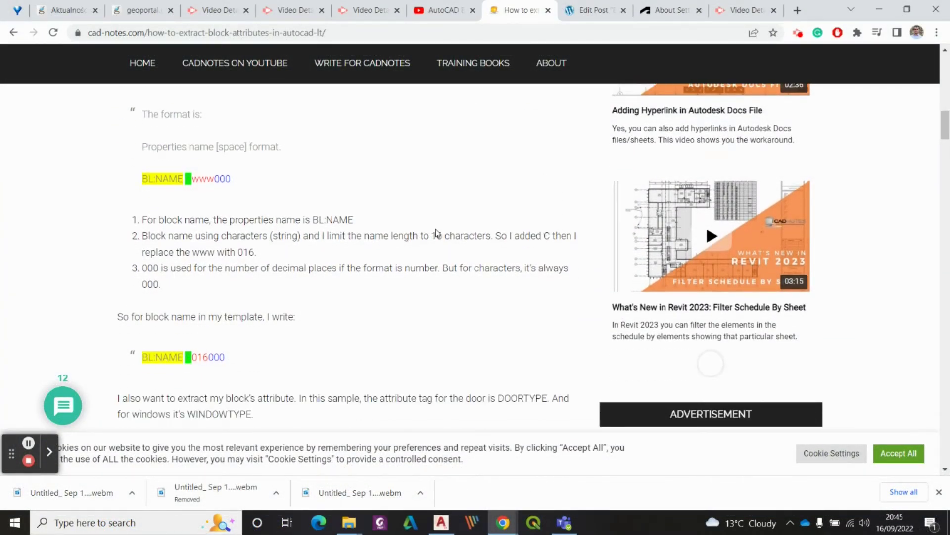
pyautogui.scroll(-1, 437, 233)
pyautogui.scroll(1, 407, 277)
pyautogui.scroll(1, 408, 281)
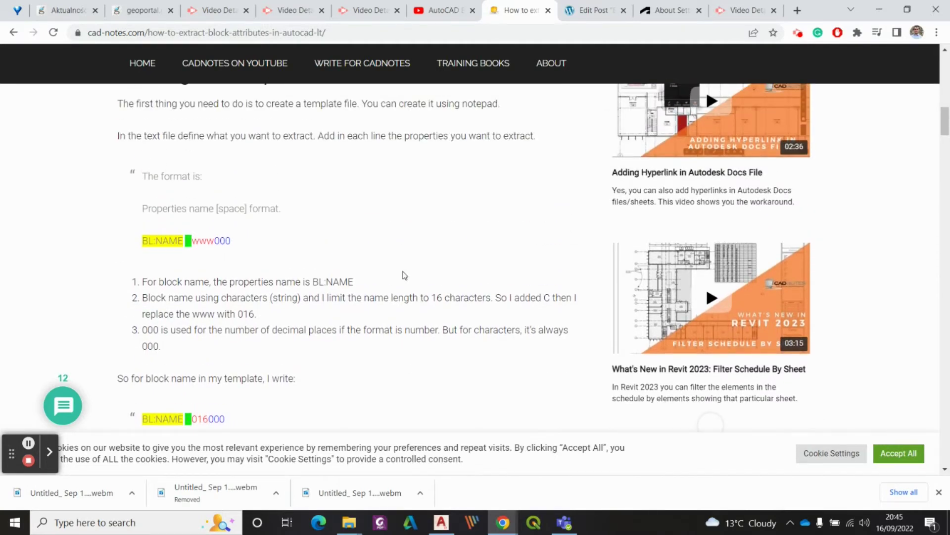
pyautogui.scroll(1, 406, 277)
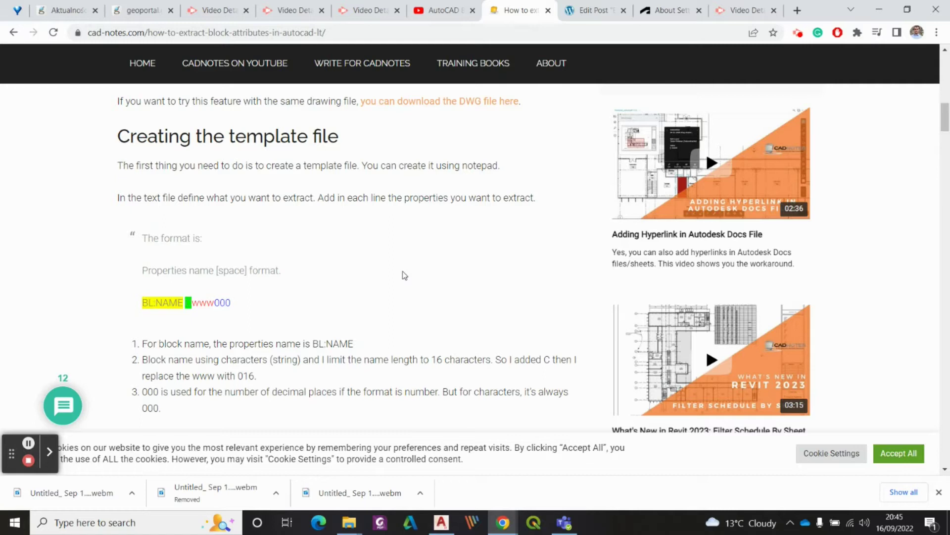
pyautogui.scroll(-1, 404, 274)
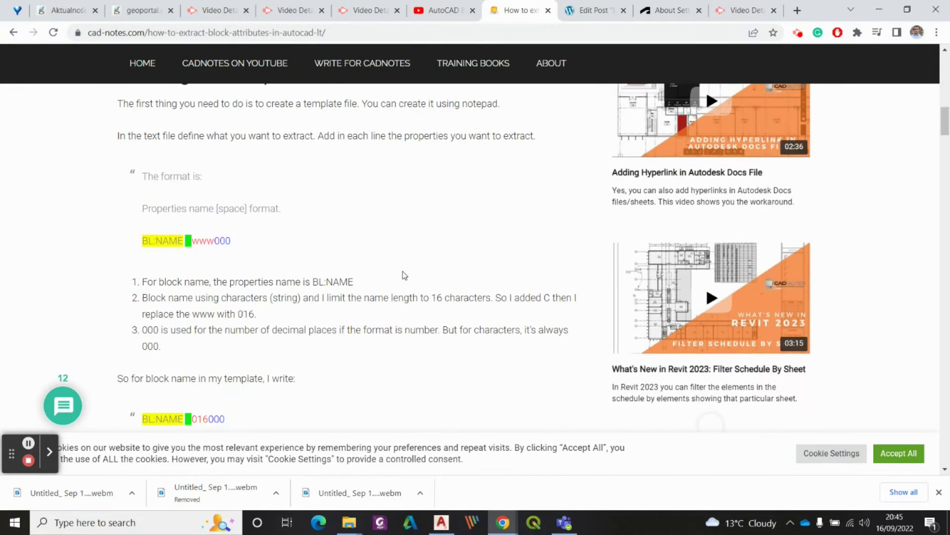
pyautogui.scroll(1, 266, 237)
pyautogui.click(669, 10)
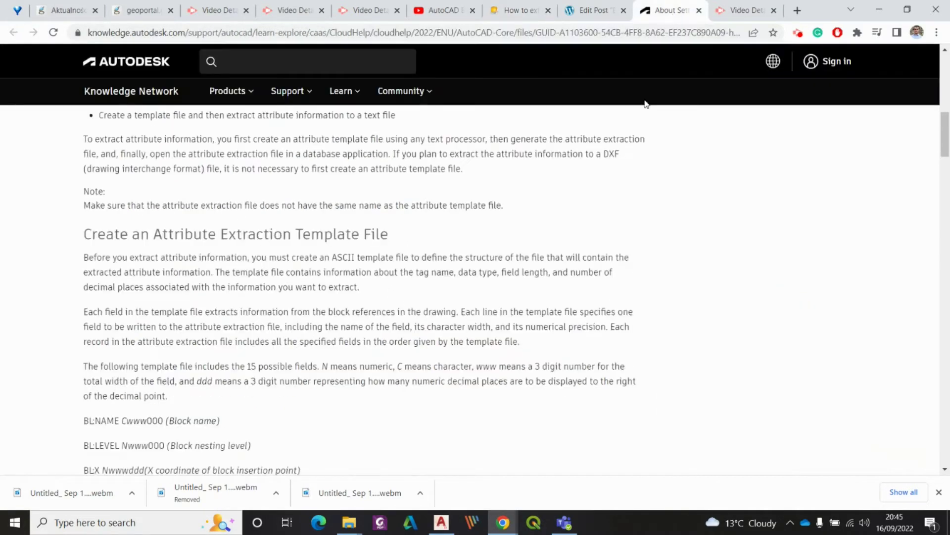
pyautogui.scroll(-3, 375, 327)
pyautogui.scroll(-1, 412, 301)
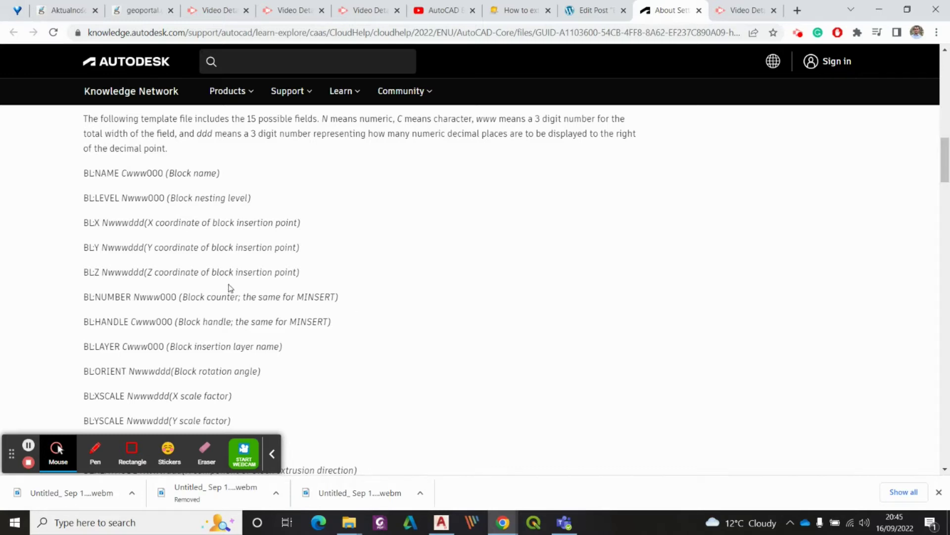
pyautogui.scroll(-1, 243, 292)
pyautogui.scroll(2, 263, 295)
pyautogui.scroll(-2, 264, 285)
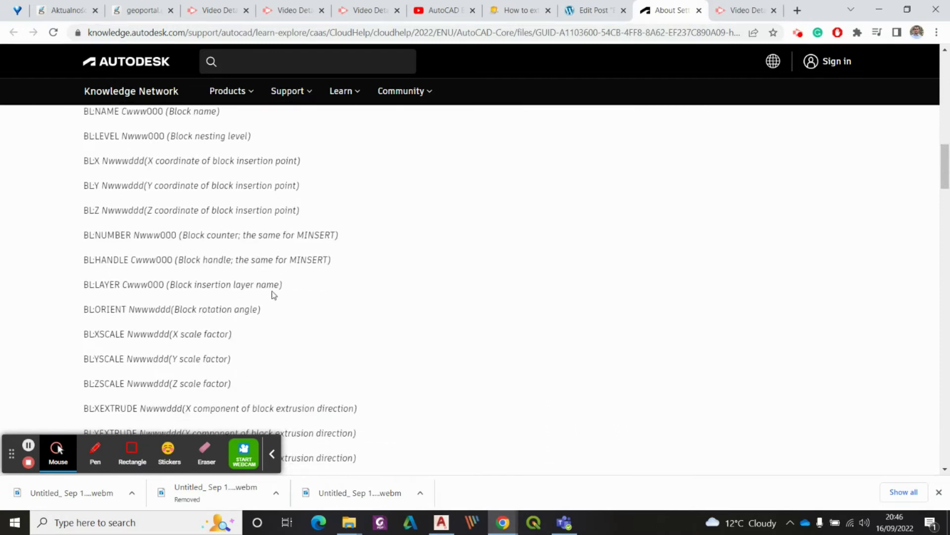
pyautogui.scroll(1, 271, 293)
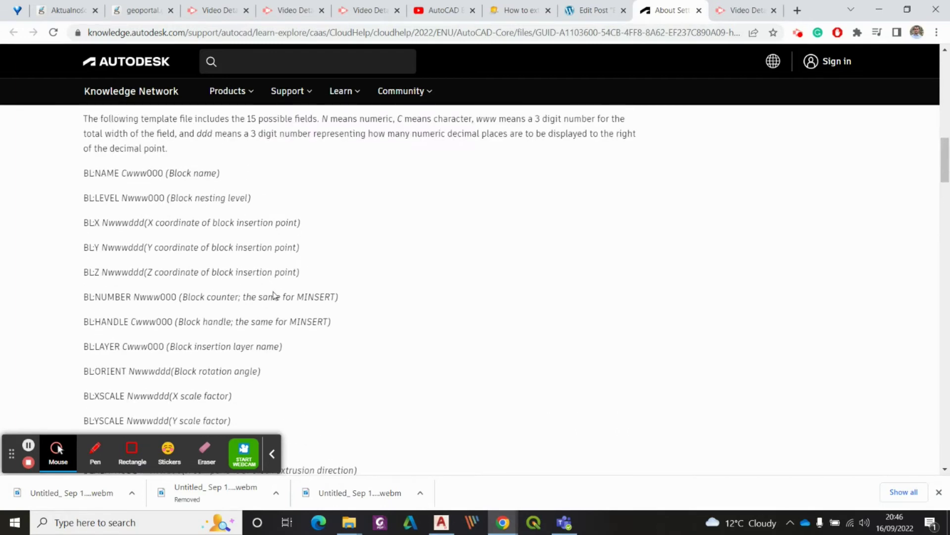
# - Recheck the cad-notes article, then return to the Autodesk list of 15 template fields
pyautogui.click(526, 7)
pyautogui.scroll(-4, 360, 295)
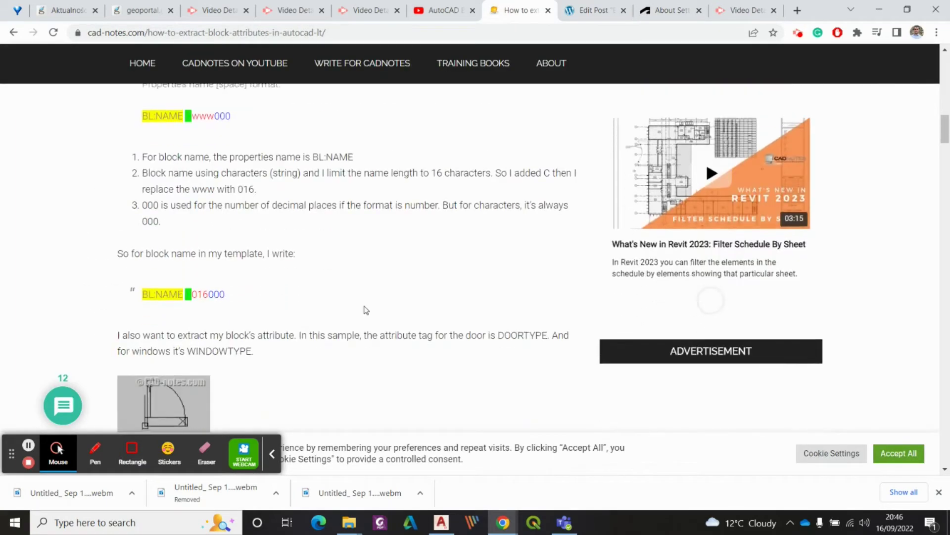
pyautogui.scroll(-1, 366, 310)
pyautogui.scroll(3, 367, 310)
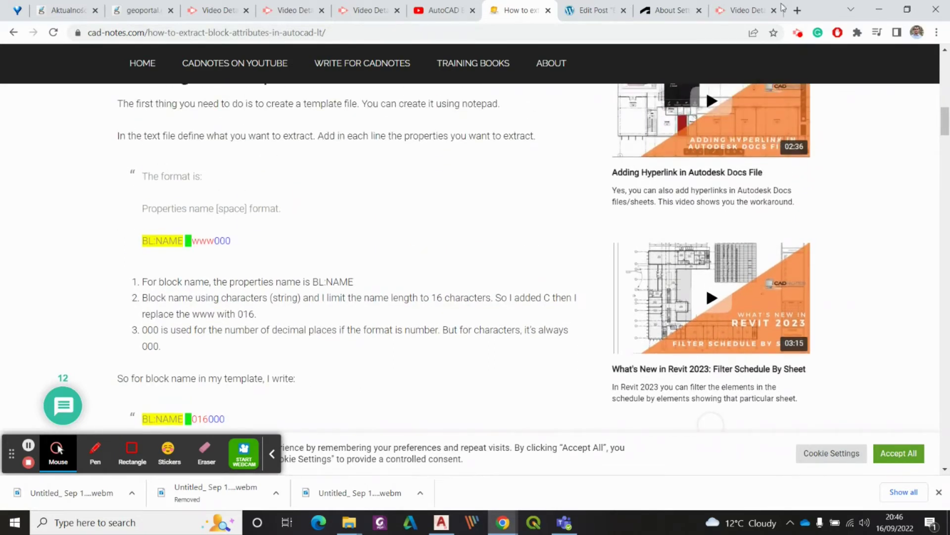
pyautogui.click(668, 10)
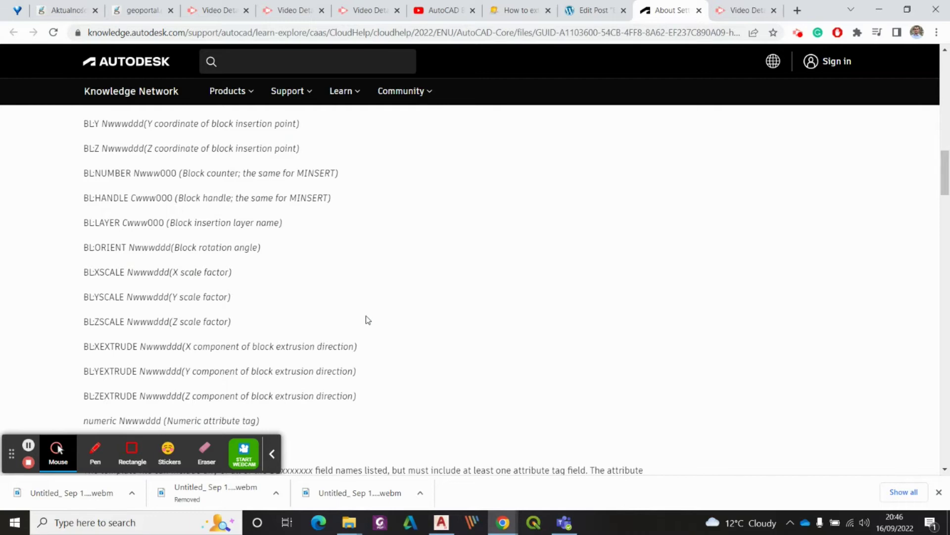
pyautogui.scroll(3, 366, 316)
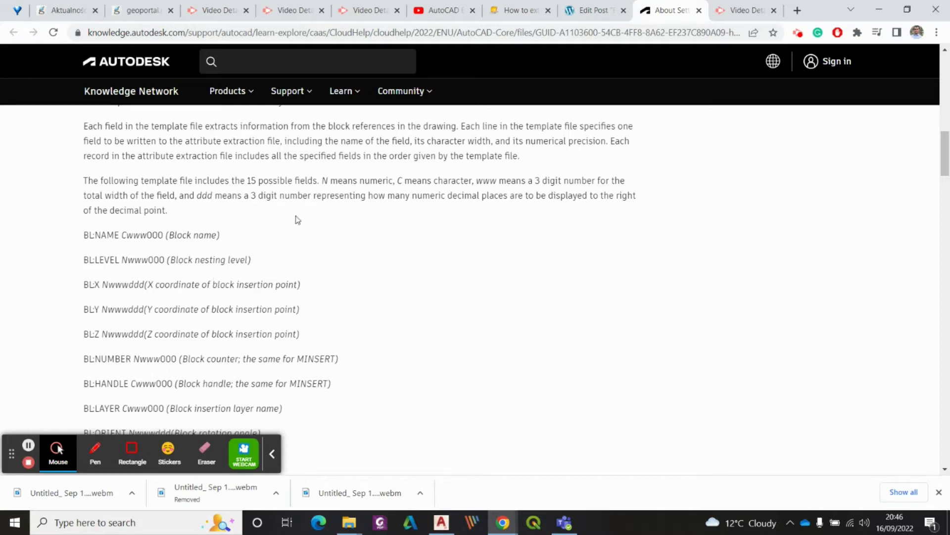
# - Highlight the Autodesk page's explanations of the N type code and ddd decimal-places code
pyautogui.moveTo(321, 180)
pyautogui.mouseDown()
pyautogui.moveTo(478, 190)
pyautogui.moveTo(592, 180)
pyautogui.mouseUp()
pyautogui.click(406, 180)
pyautogui.moveTo(198, 196); pyautogui.dragTo(360, 196)
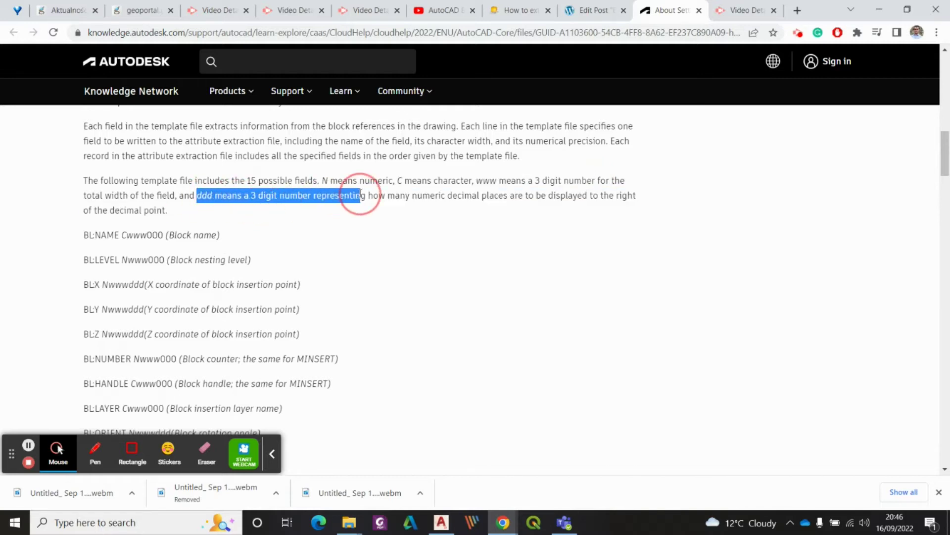
pyautogui.click(90, 238)
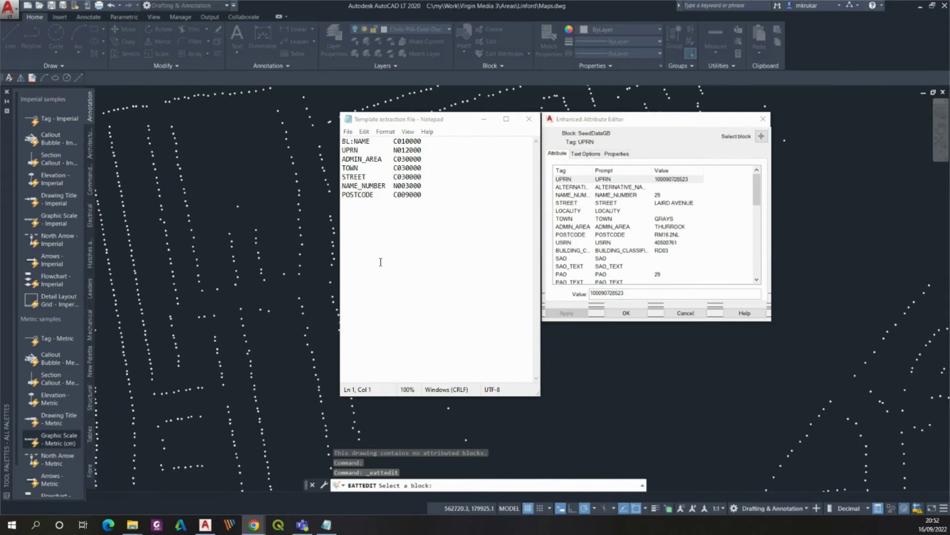
# - Minimize the Notepad template file and close the SeedDataGB block's Enhanced Attribute Editor
pyautogui.click(485, 120)
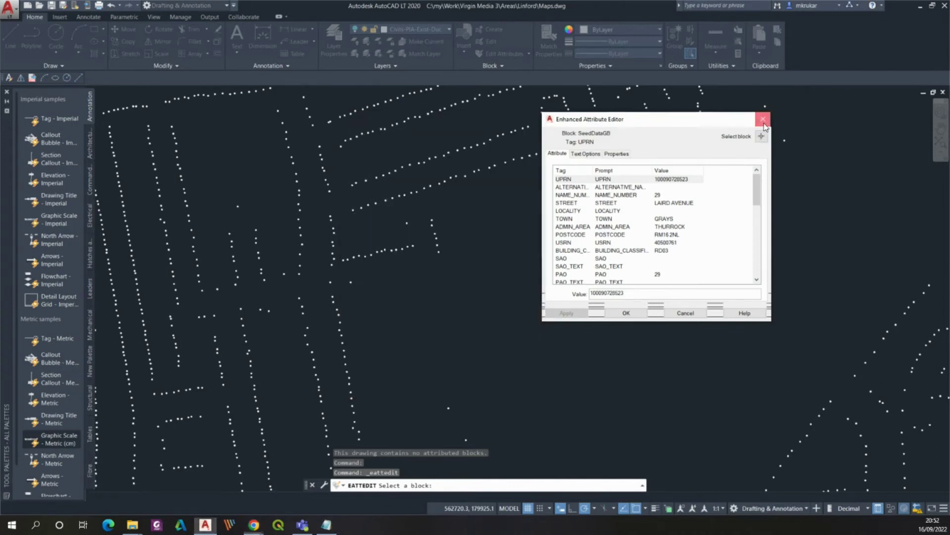
pyautogui.click(763, 118)
# - Start ATTEX and window-select the 120 map blocks for extraction
pyautogui.click(410, 487)
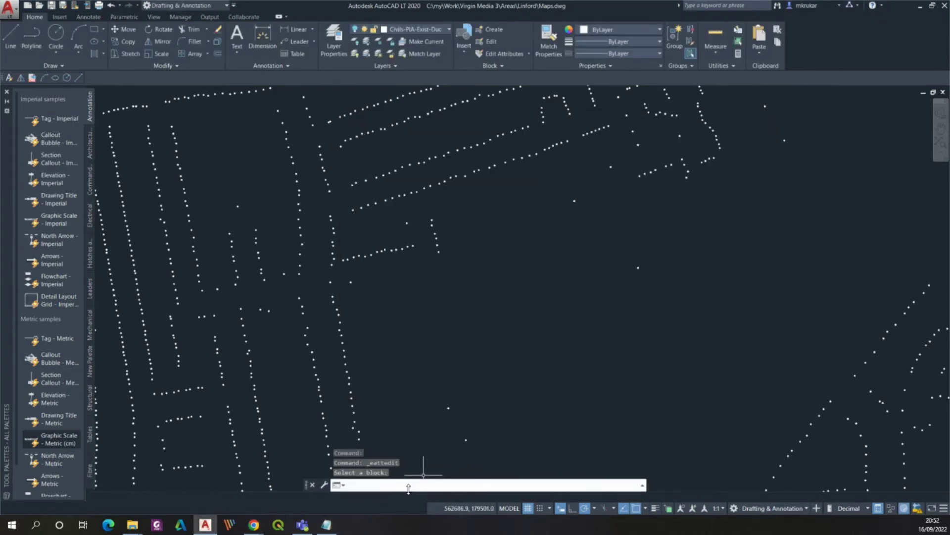
pyautogui.write('ATTEXT')
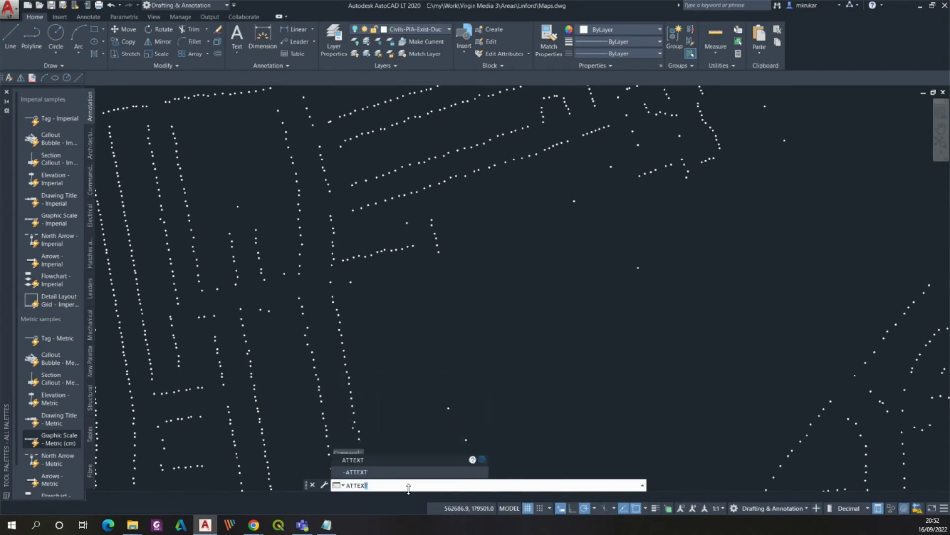
pyautogui.press('Return')
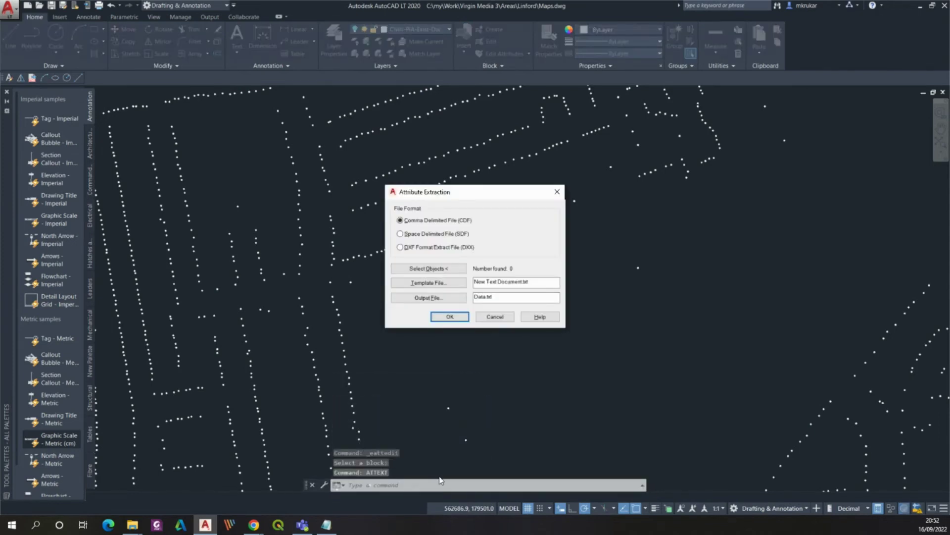
pyautogui.moveTo(458, 197); pyautogui.dragTo(626, 176)
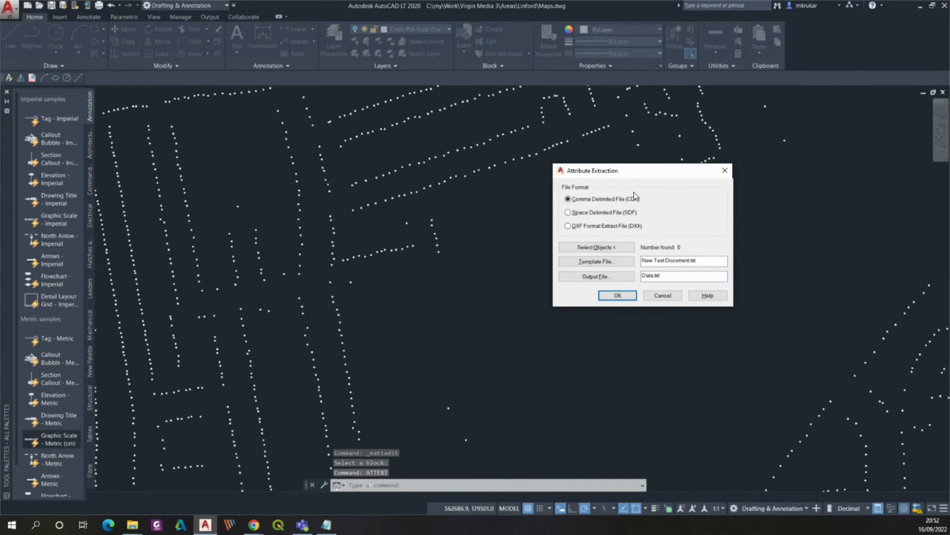
pyautogui.click(600, 250)
pyautogui.click(316, 106)
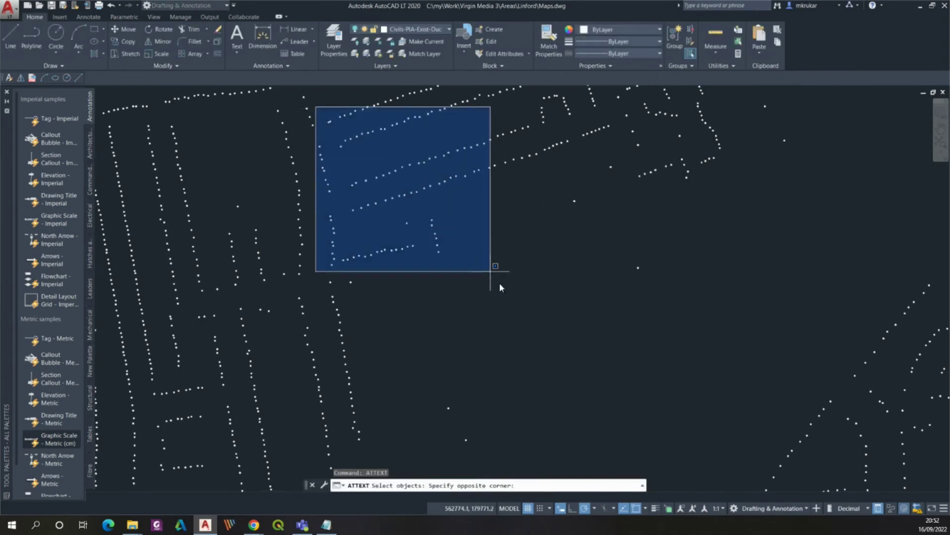
pyautogui.click(532, 308)
pyautogui.press('Return')
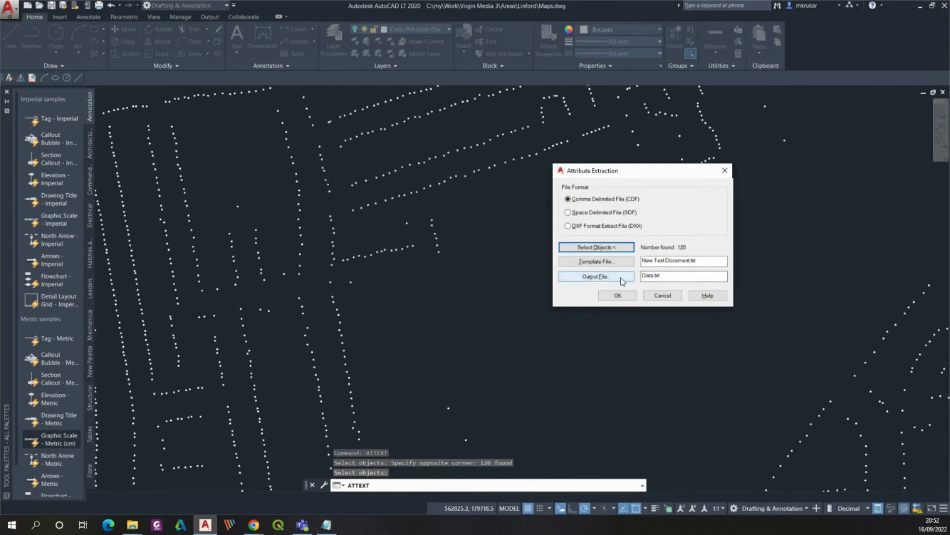
# - Use the Template extraction file and extract to Data2.txt instead of overwriting Data.txt
pyautogui.click(608, 264)
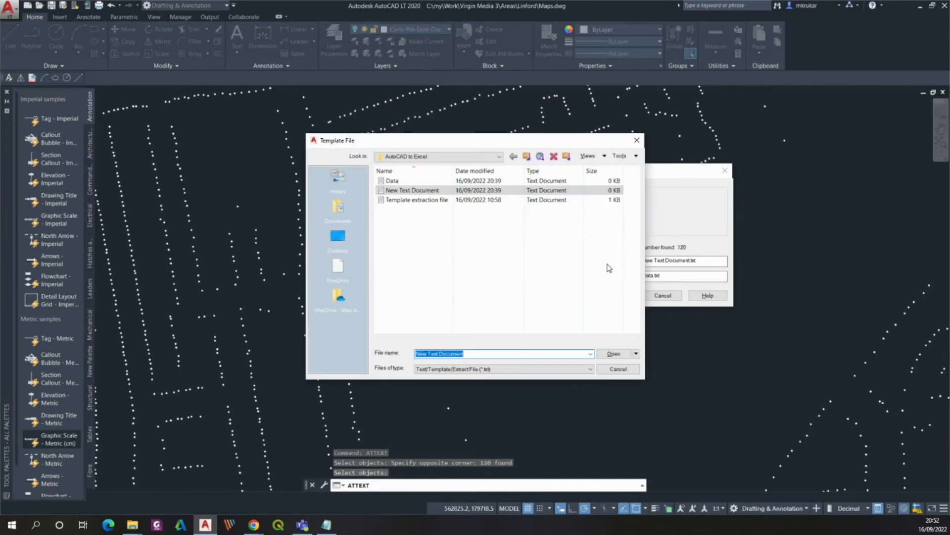
pyautogui.click(423, 191)
pyautogui.click(421, 200)
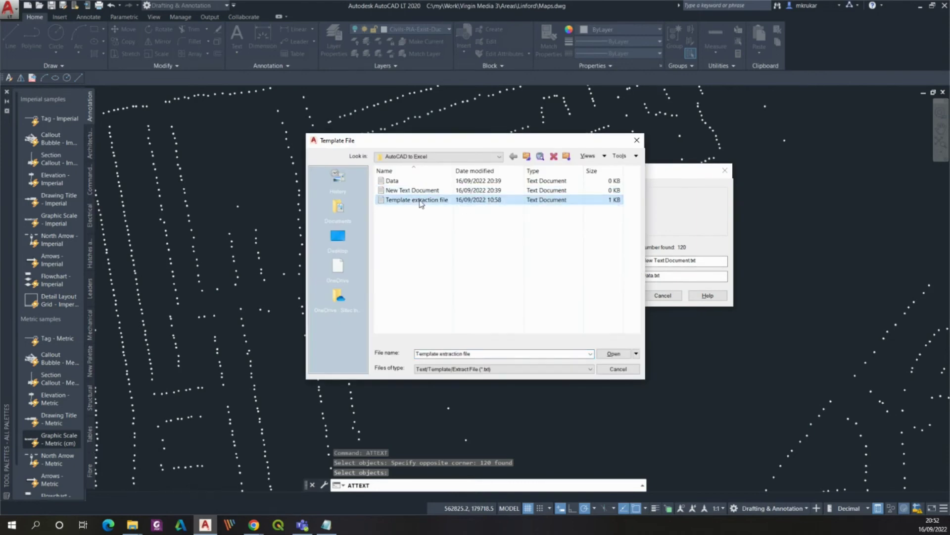
pyautogui.click(614, 353)
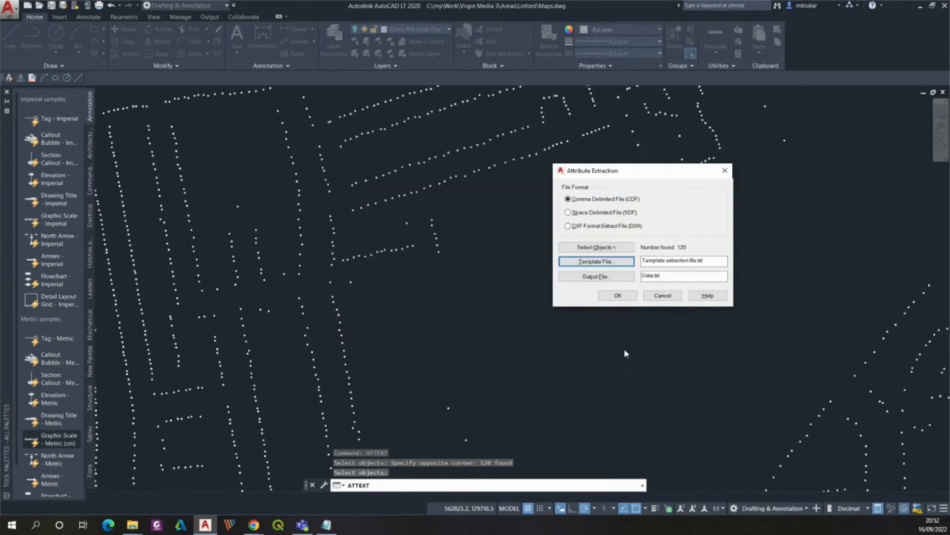
pyautogui.click(619, 296)
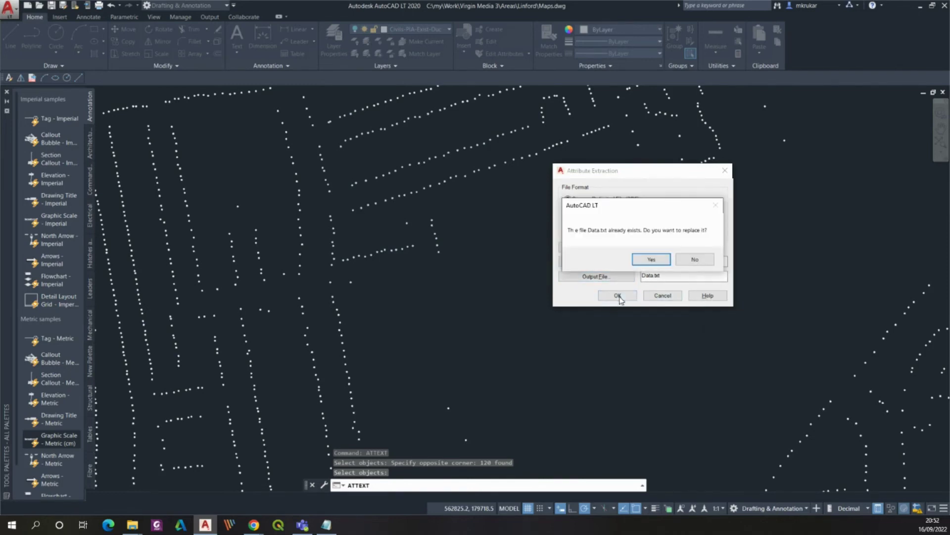
pyautogui.click(695, 259)
pyautogui.click(653, 275)
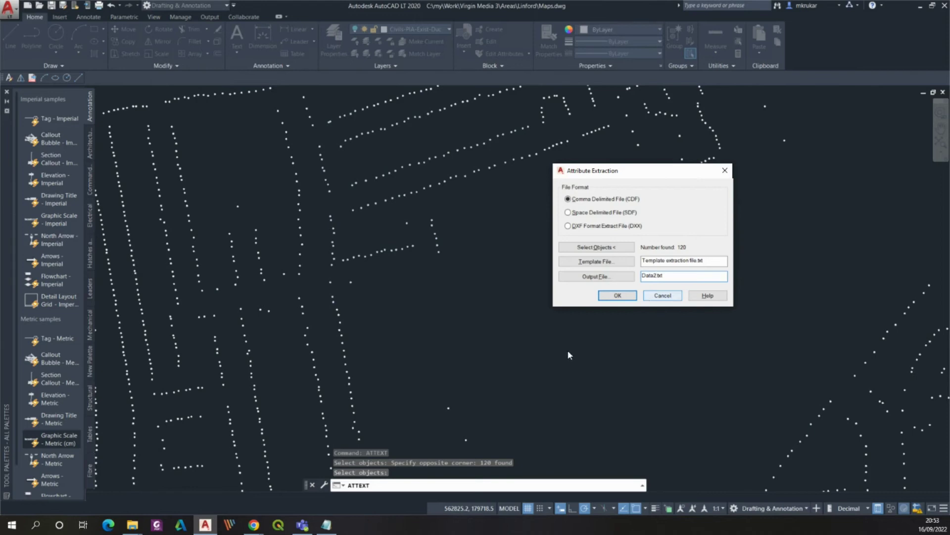
pyautogui.click(618, 295)
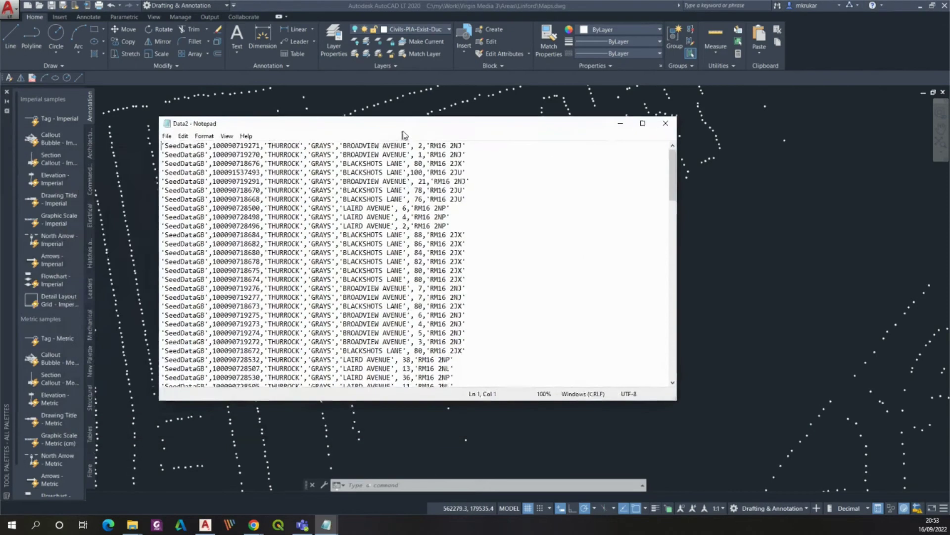
# - Resize the Notepad window narrower and taller to show more Data2 records
pyautogui.moveTo(707, 189); pyautogui.dragTo(556, 178)
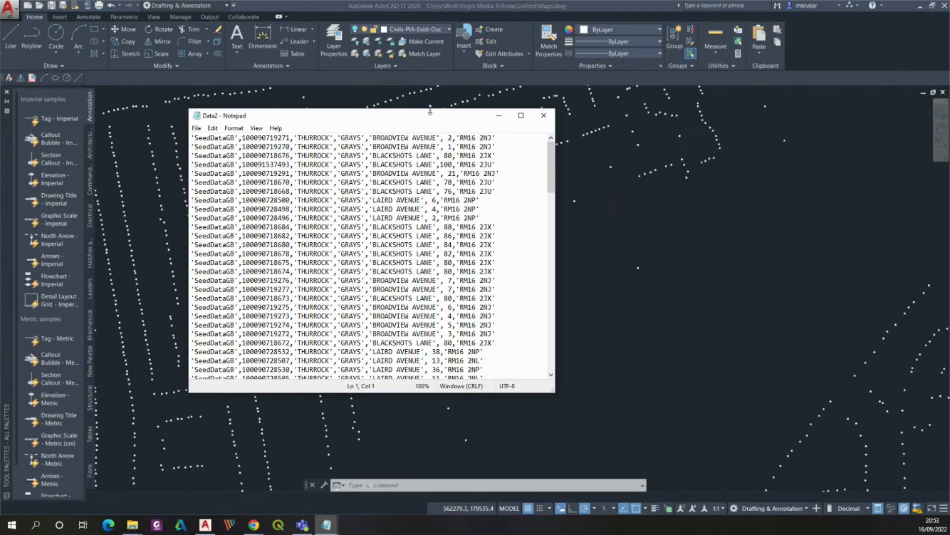
pyautogui.moveTo(432, 109); pyautogui.dragTo(433, 17)
pyautogui.moveTo(359, 393); pyautogui.dragTo(350, 476)
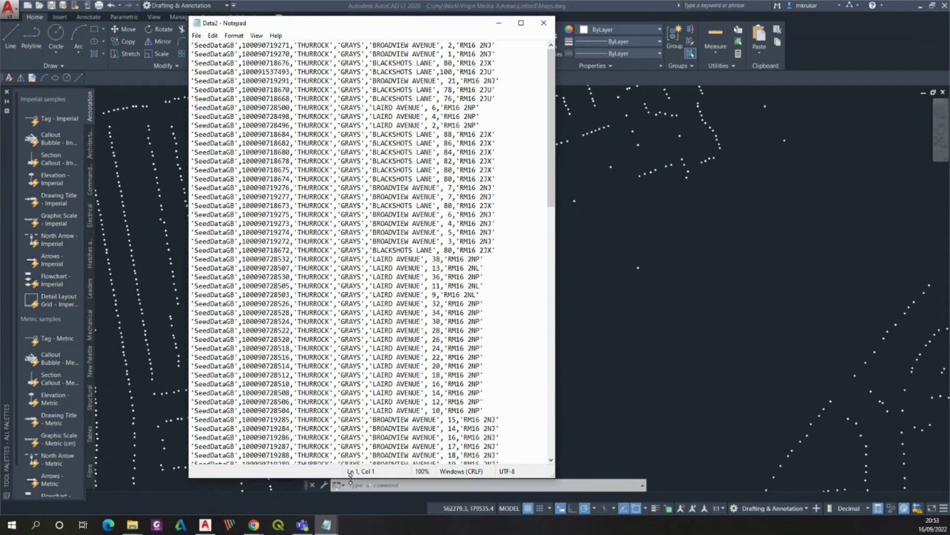
pyautogui.moveTo(555, 331)
pyautogui.mouseDown()
pyautogui.moveTo(502, 331)
pyautogui.moveTo(544, 331)
pyautogui.mouseUp()
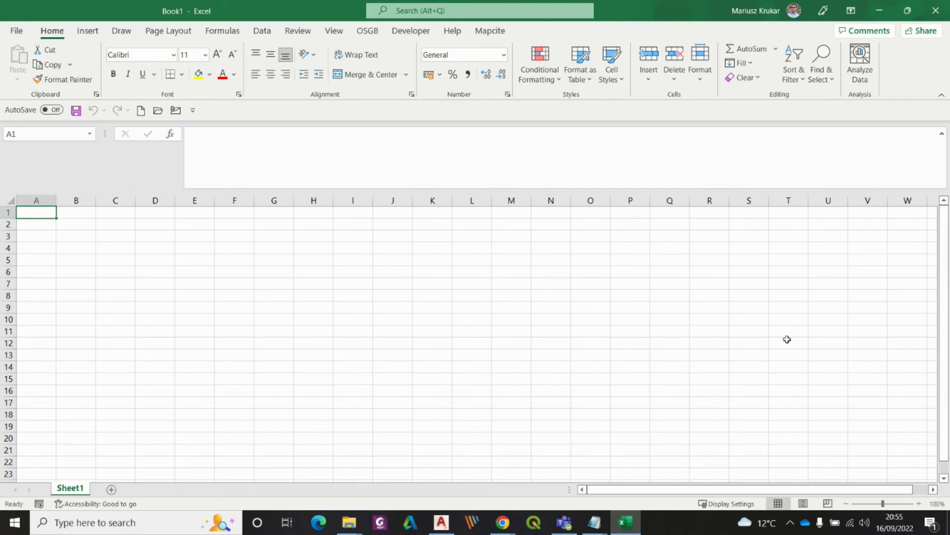
# - Import Data2.txt into Excel using Get Data from Text/CSV
pyautogui.click(263, 31)
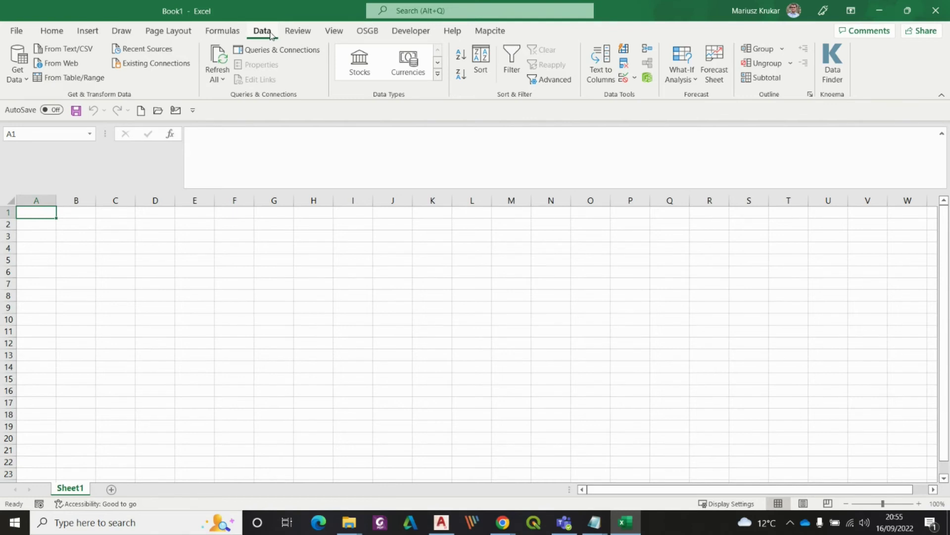
pyautogui.click(21, 74)
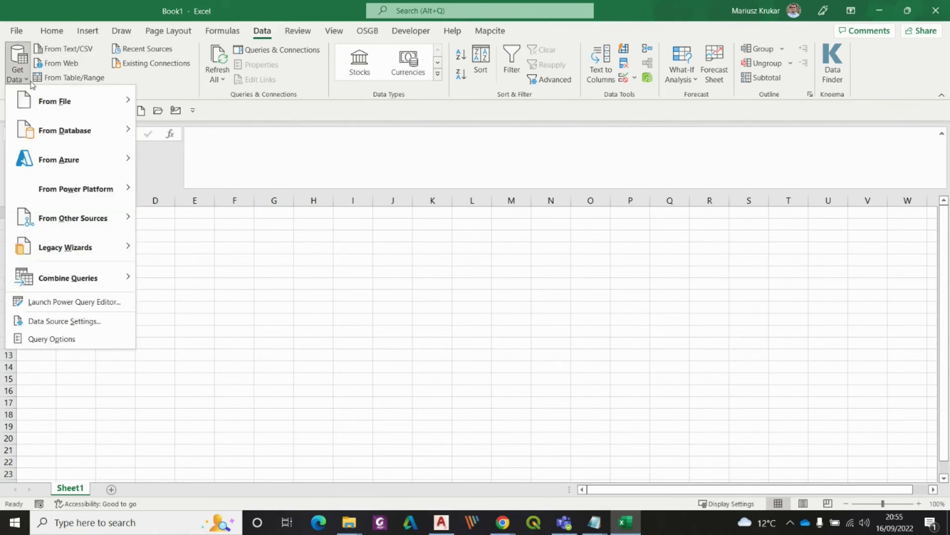
pyautogui.moveTo(39, 97)
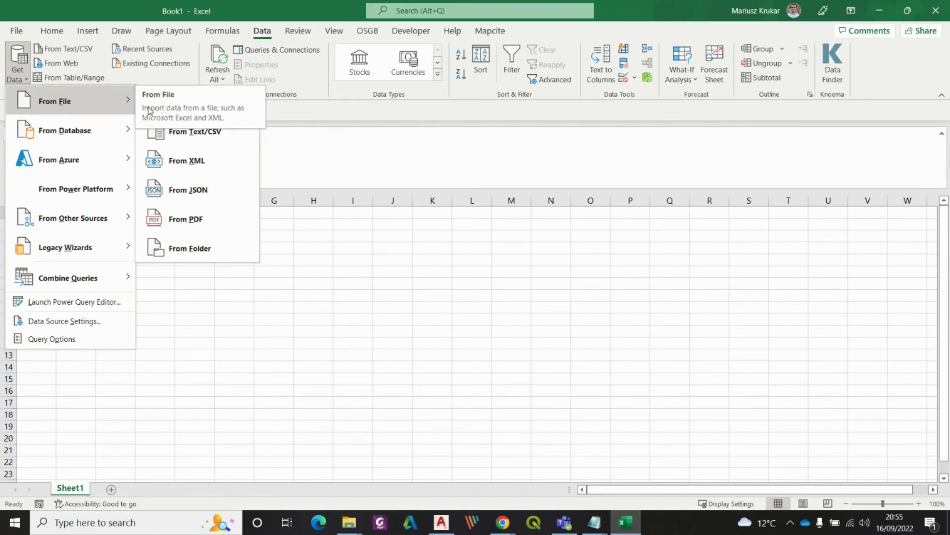
pyautogui.click(197, 134)
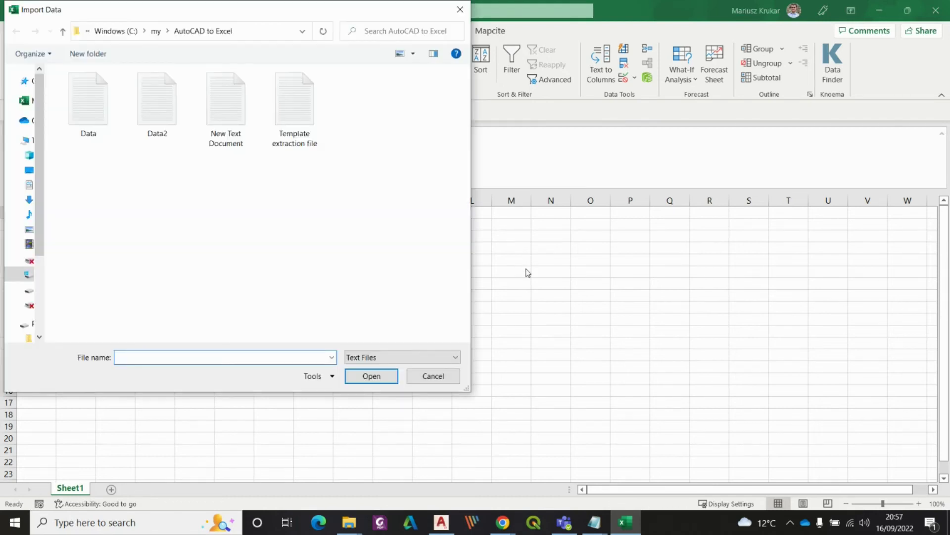
pyautogui.click(146, 113)
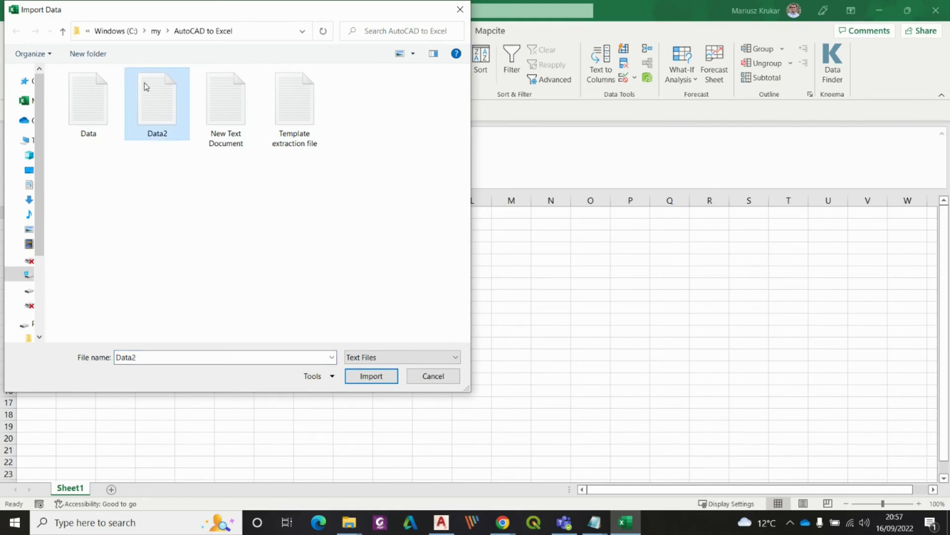
pyautogui.click(372, 376)
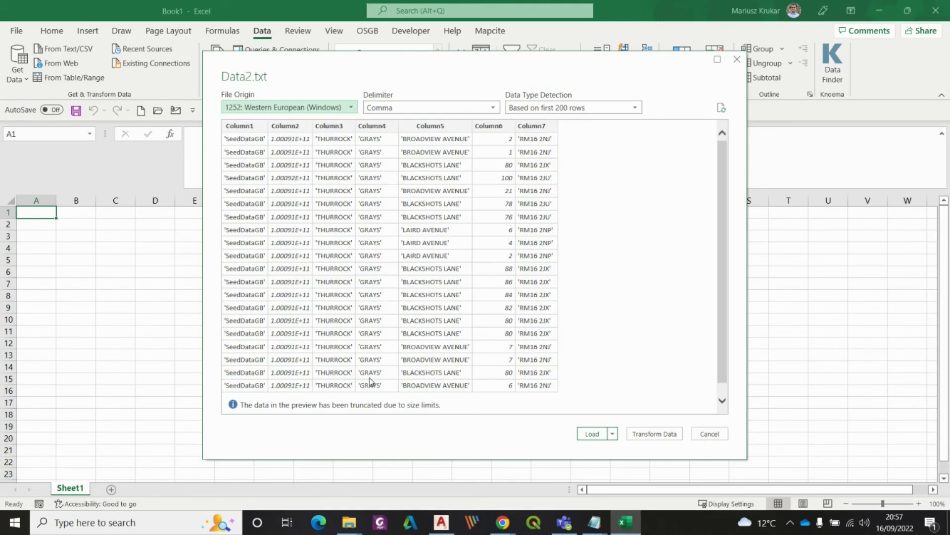
# - Move the Data2 preview aside and send it to the Power Query Editor via Transform Data
pyautogui.moveTo(502, 69); pyautogui.dragTo(383, 50)
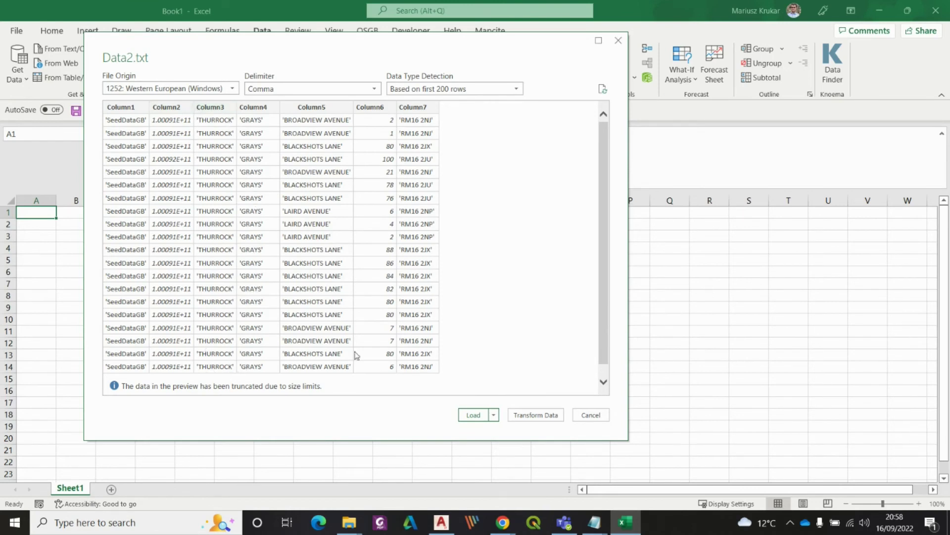
pyautogui.click(535, 416)
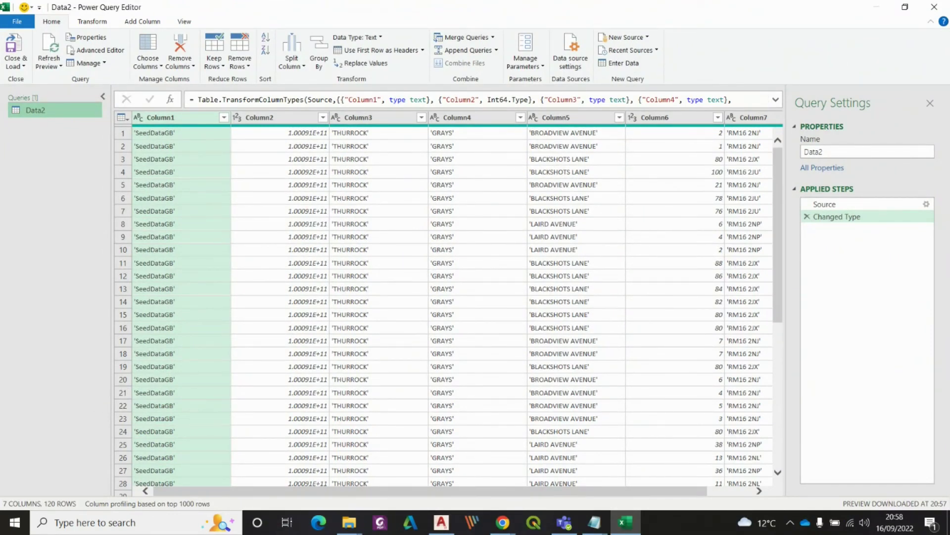
# - Rename Column1, Column2 and Column3 to BLOCK, UPRN and ADMIN AREA
pyautogui.doubleClick(174, 120)
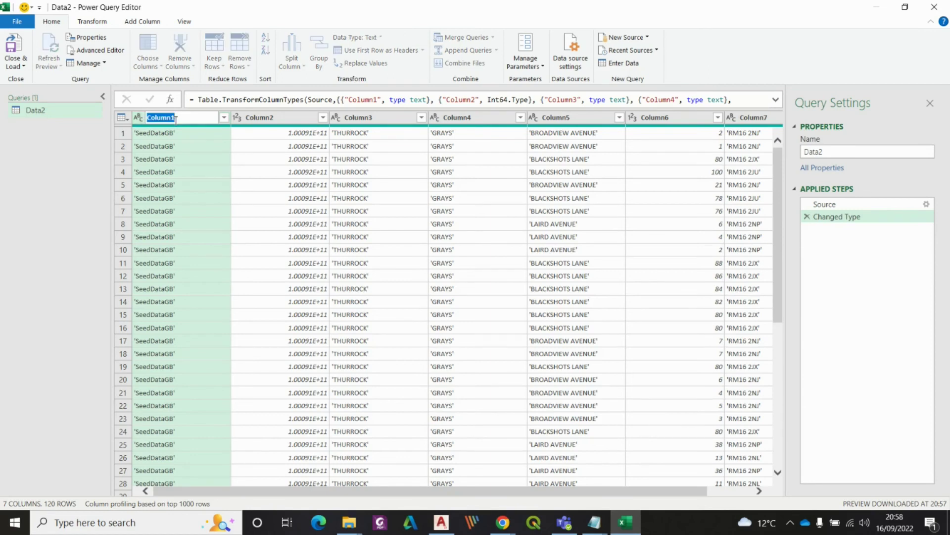
pyautogui.write('B')
pyautogui.press('Return')
pyautogui.doubleClick(255, 119)
pyautogui.write('UPRN')
pyautogui.press('Return')
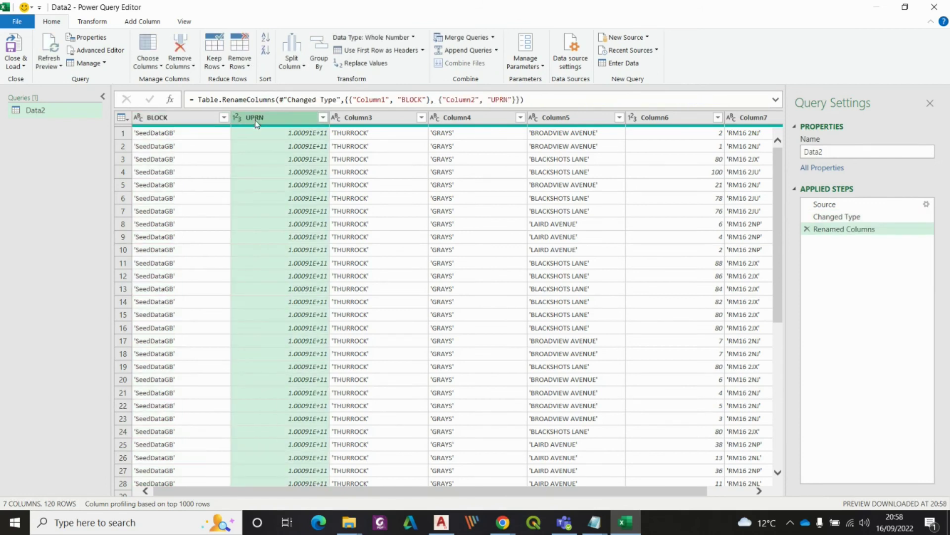
pyautogui.doubleClick(362, 118)
pyautogui.write('ADMIN AREA')
# - Rename Column4 to Column7 as TOWN, STREET, STREET NUMBER and POSTCODE
pyautogui.doubleClick(455, 118)
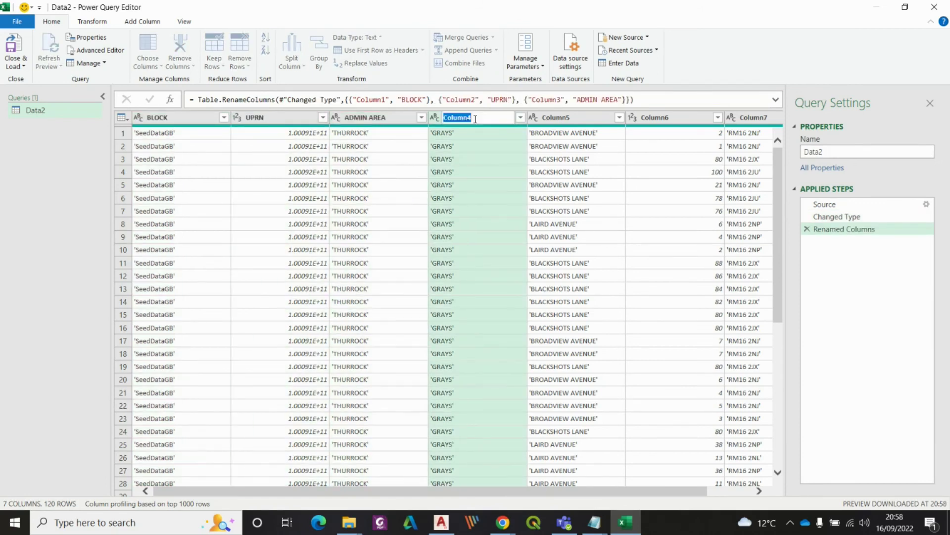
pyautogui.write('TOWN')
pyautogui.doubleClick(554, 117)
pyautogui.write('STREET')
pyautogui.press('Return')
pyautogui.doubleClick(668, 118)
pyautogui.write('STREET NUMBER')
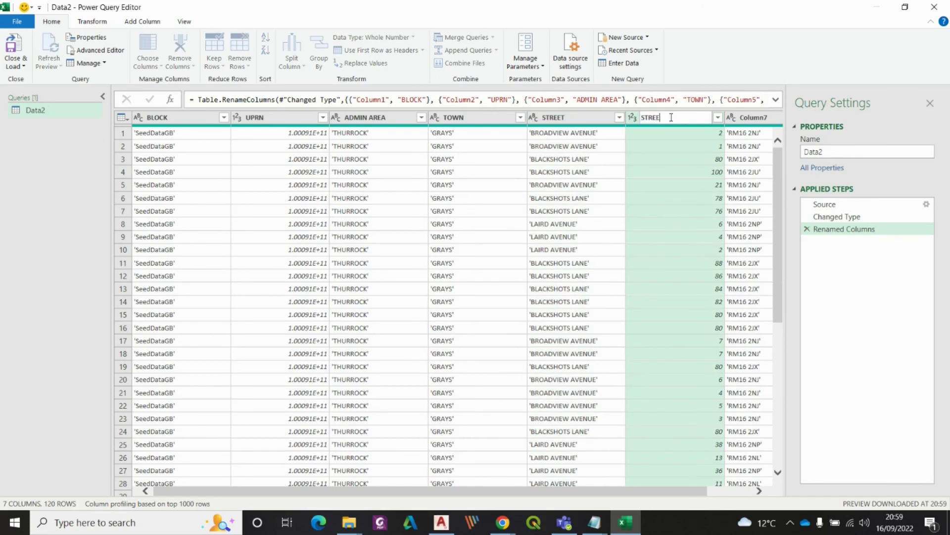
pyautogui.doubleClick(747, 118)
pyautogui.write('POSTCODE')
pyautogui.press('Return')
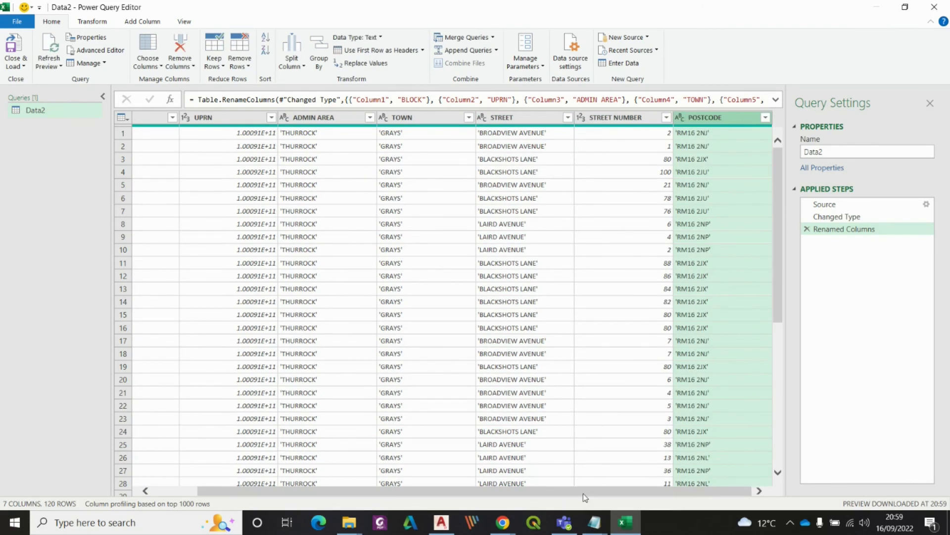
pyautogui.moveTo(584, 493); pyautogui.dragTo(490, 495)
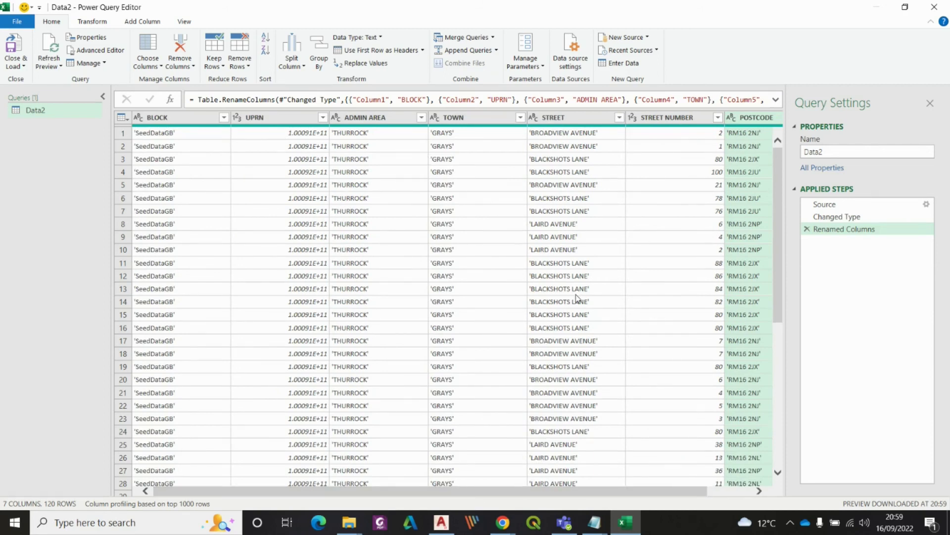
pyautogui.moveTo(422, 492); pyautogui.dragTo(287, 519)
# - Replace the ' character with nothing in the BLOCK, ADMIN AREA, TOWN, STREET and POSTCODE columns
pyautogui.click(166, 119)
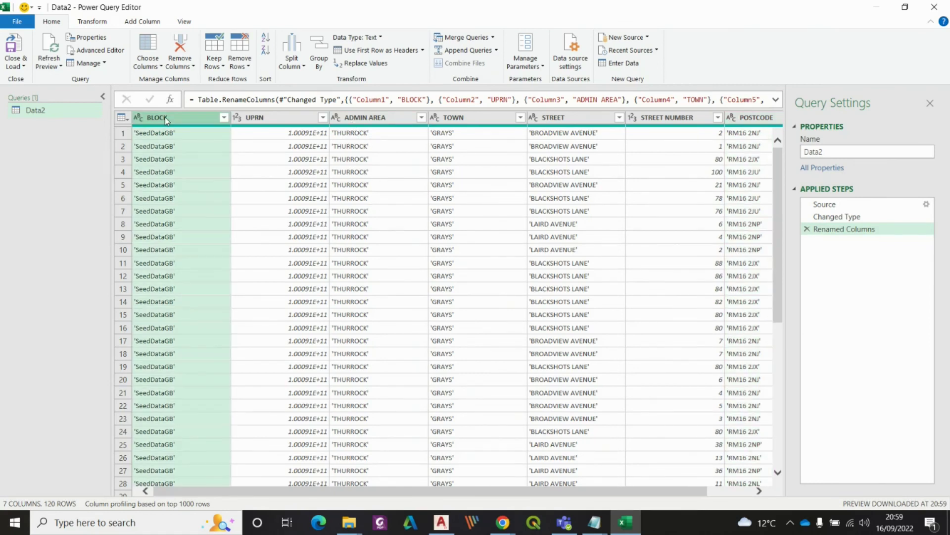
pyautogui.keyDown('ctrl'); pyautogui.click(358, 120); pyautogui.keyUp('ctrl')
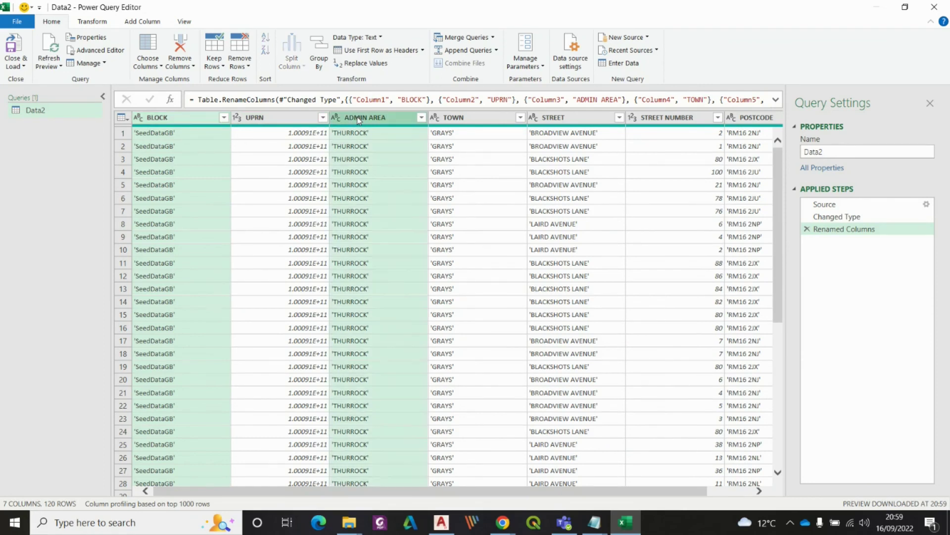
pyautogui.keyDown('ctrl'); pyautogui.click(467, 119); pyautogui.keyUp('ctrl')
pyautogui.keyDown('ctrl'); pyautogui.click(556, 122); pyautogui.keyUp('ctrl')
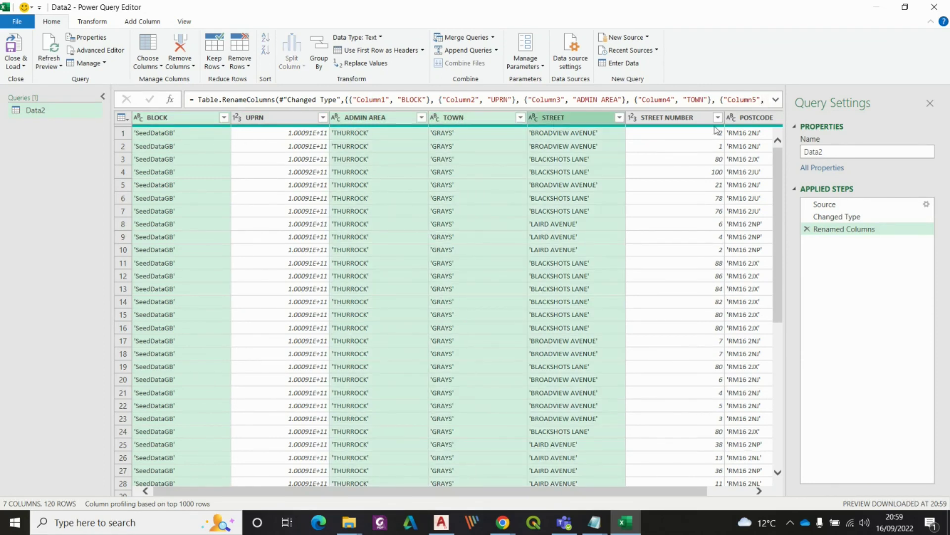
pyautogui.keyDown('ctrl'); pyautogui.click(749, 119); pyautogui.keyUp('ctrl')
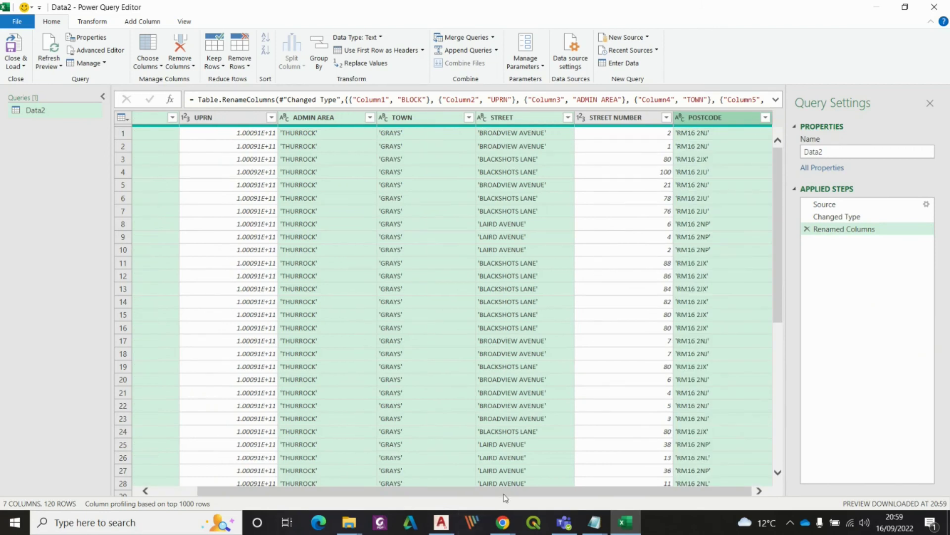
pyautogui.hscroll(-2, 335, 278)
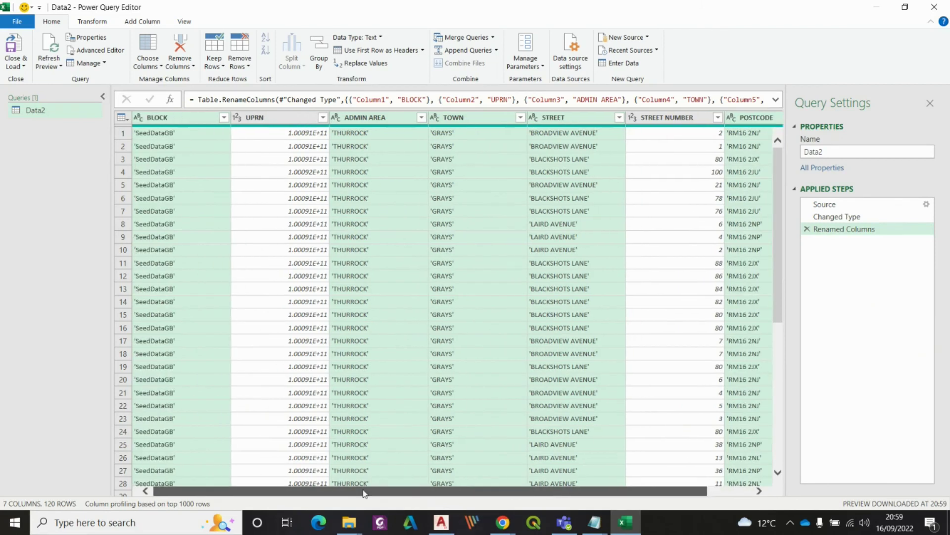
pyautogui.rightClick(394, 121)
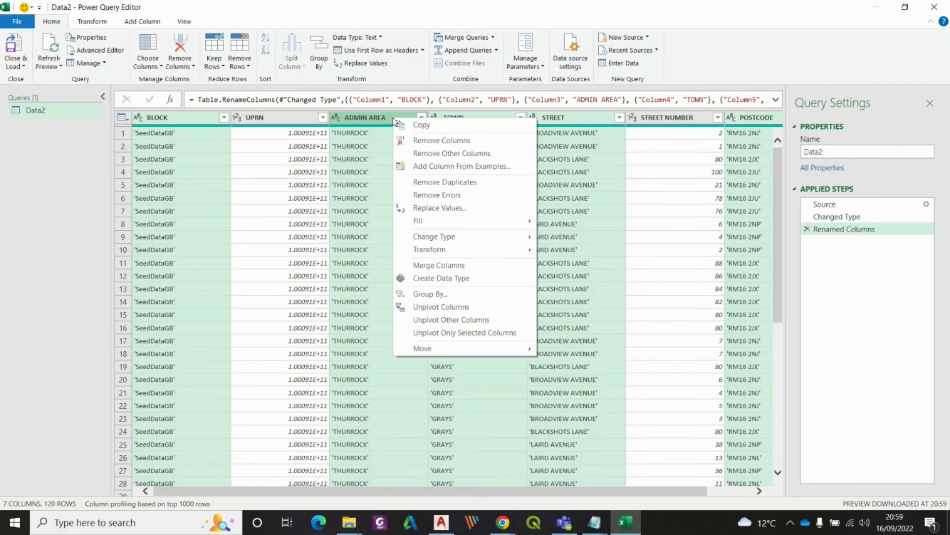
pyautogui.click(437, 208)
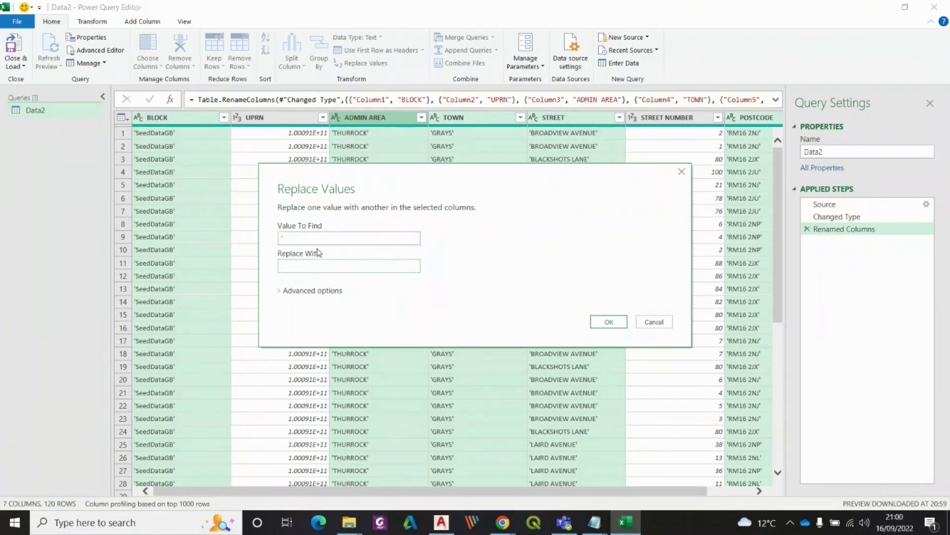
pyautogui.click(618, 325)
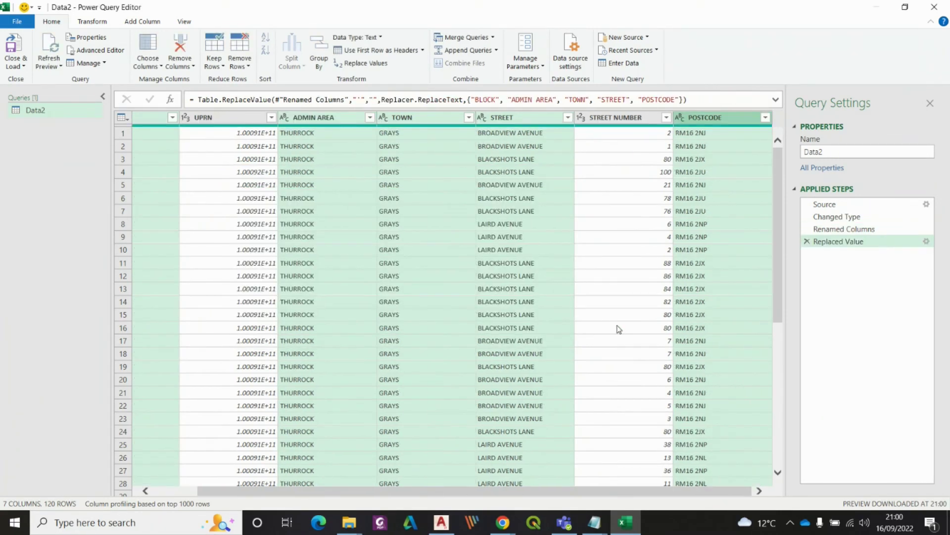
pyautogui.moveTo(513, 487); pyautogui.dragTo(381, 495)
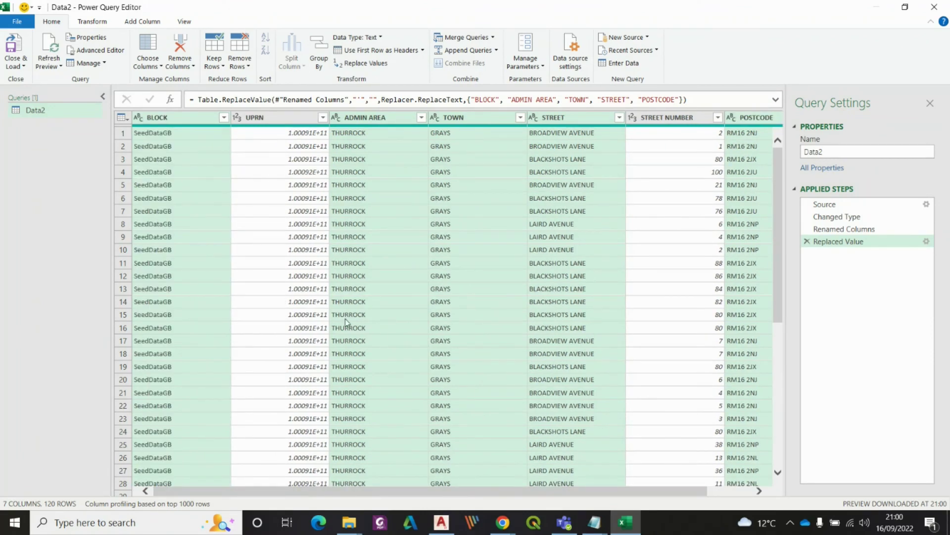
pyautogui.click(20, 61)
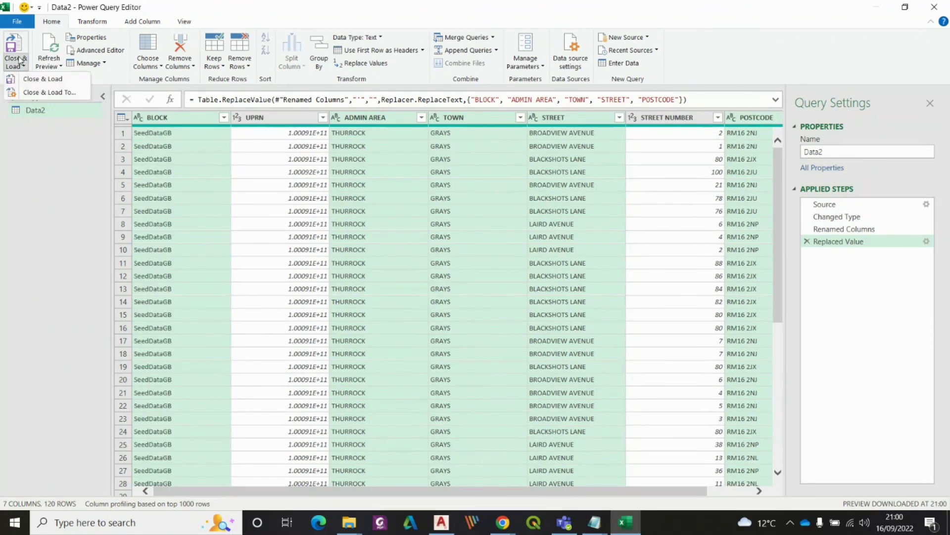
# - Close & Load the Data2 query and scroll through the resulting 120-row table
pyautogui.click(35, 79)
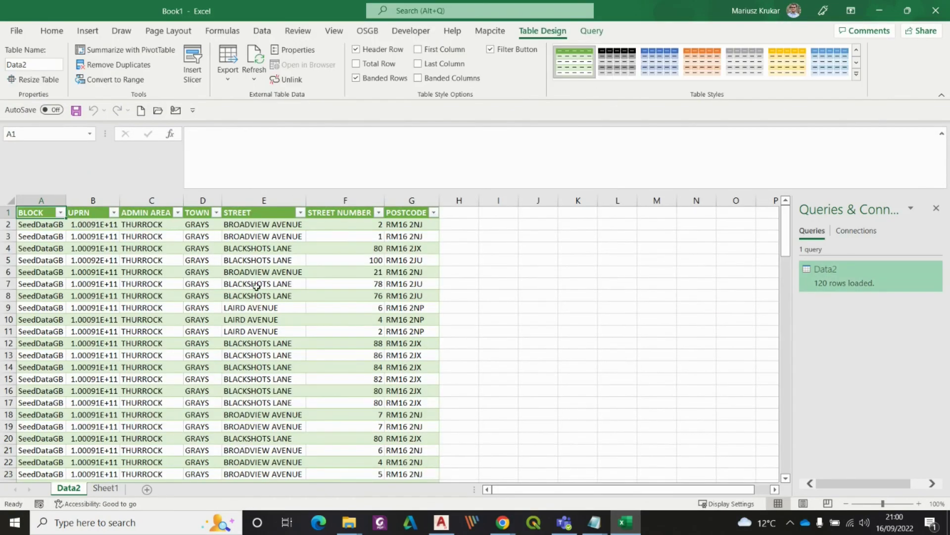
pyautogui.scroll(-1, 484, 345)
pyautogui.scroll(-4, 484, 344)
pyautogui.scroll(5, 331, 366)
pyautogui.scroll(-3, 256, 282)
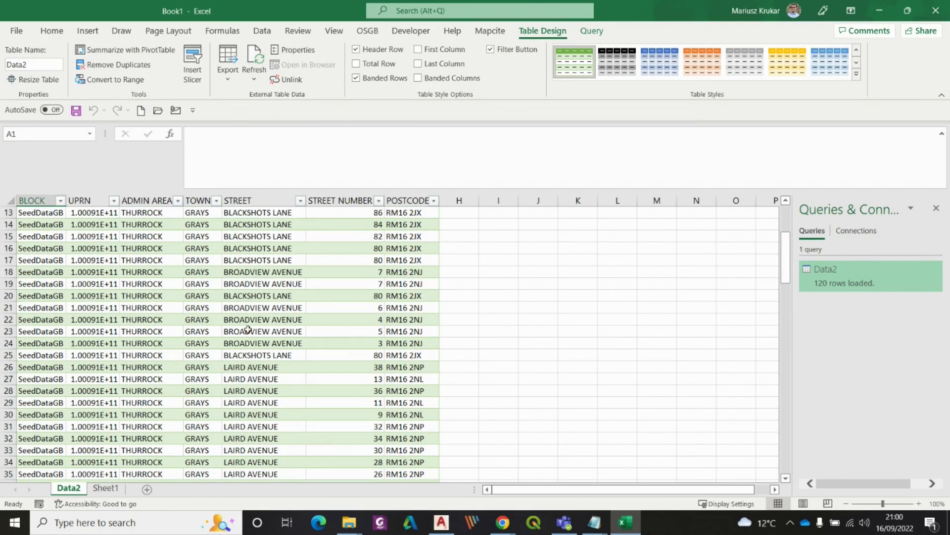
pyautogui.scroll(-4, 248, 329)
pyautogui.scroll(7, 214, 377)
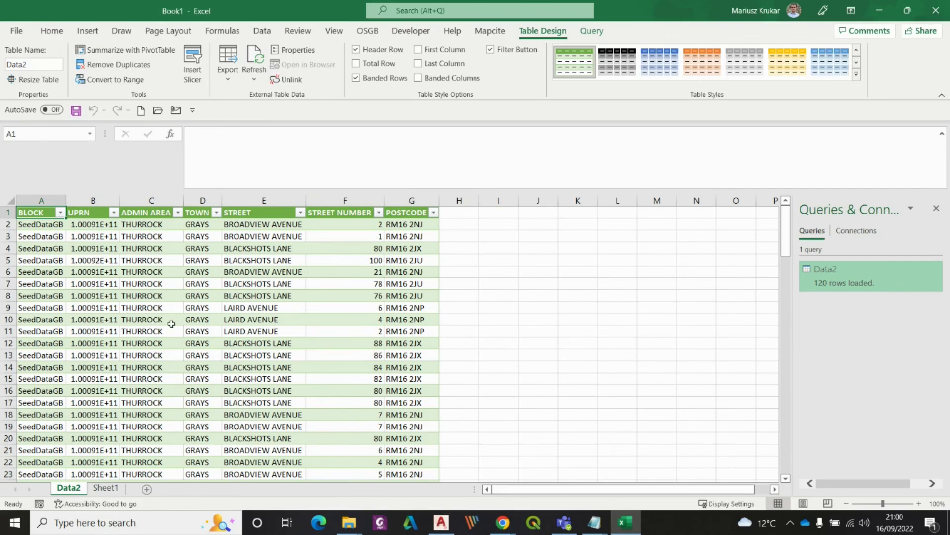
# - In Save As, choose CSV UTF-8 (Comma delimited) (*.csv) as the file type
pyautogui.click(16, 30)
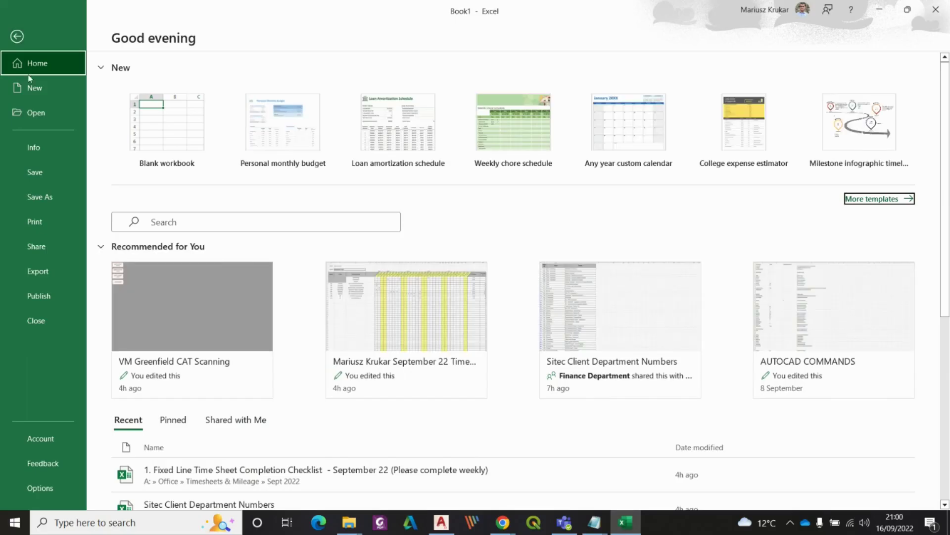
pyautogui.click(48, 194)
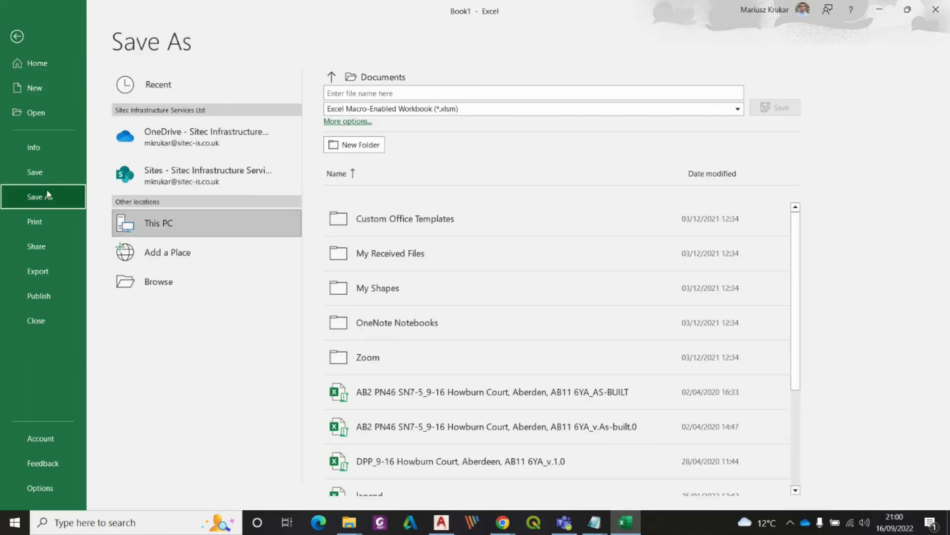
pyautogui.click(739, 110)
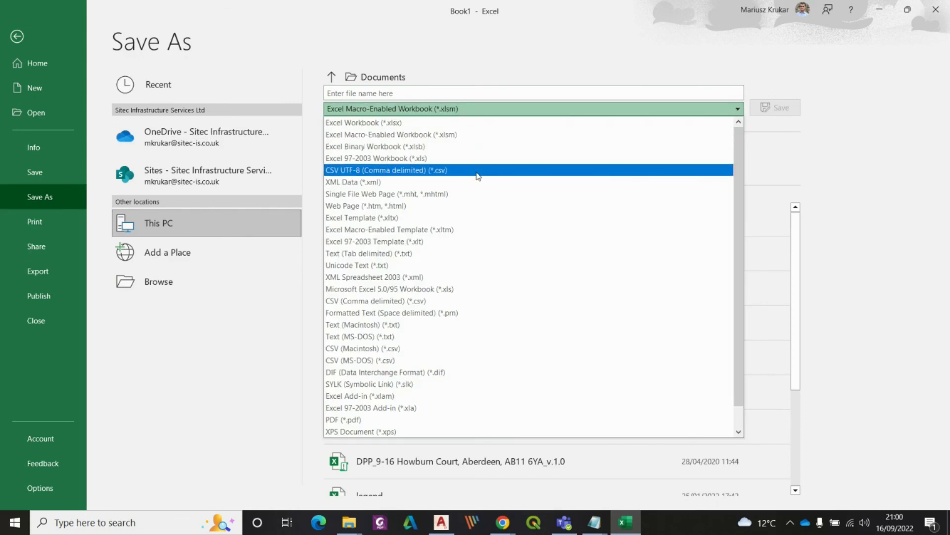
pyautogui.click(416, 171)
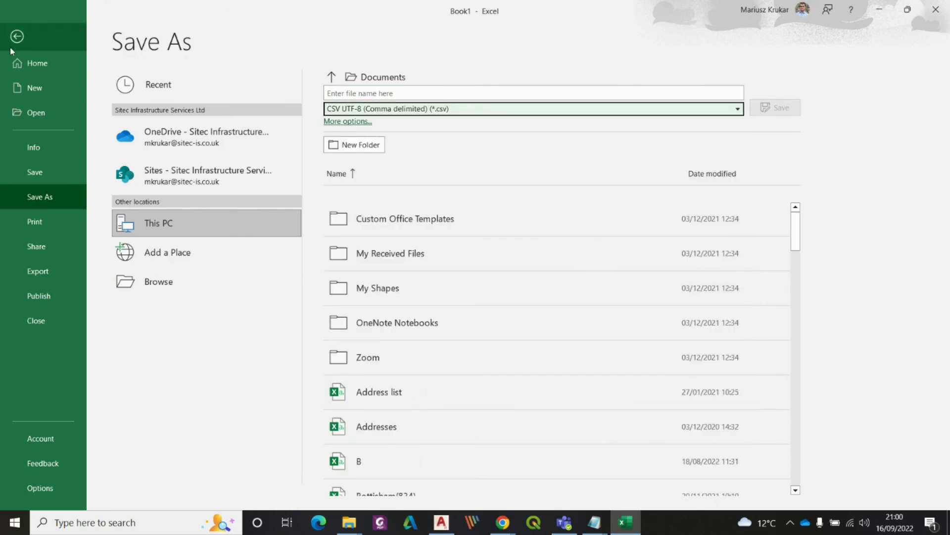